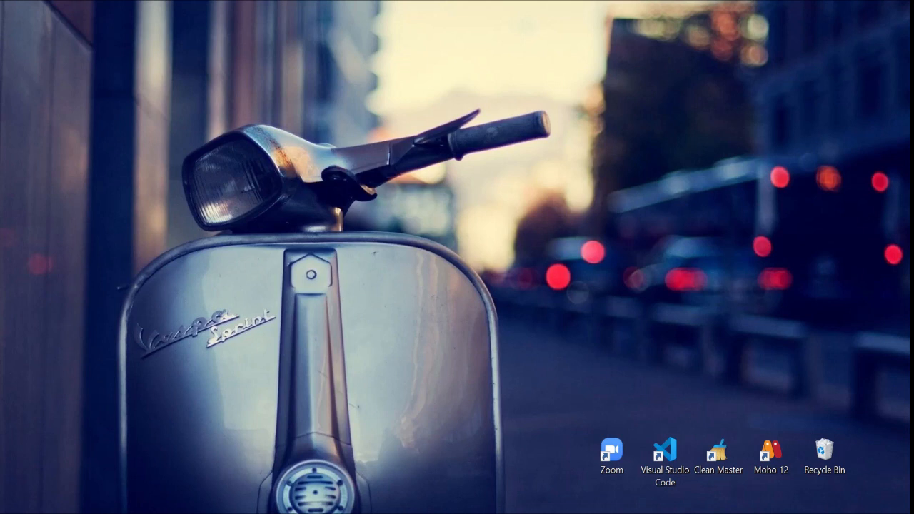
Launch Microsoft Access and start a new table in Design view in the dtpenjualan database.
key(super)
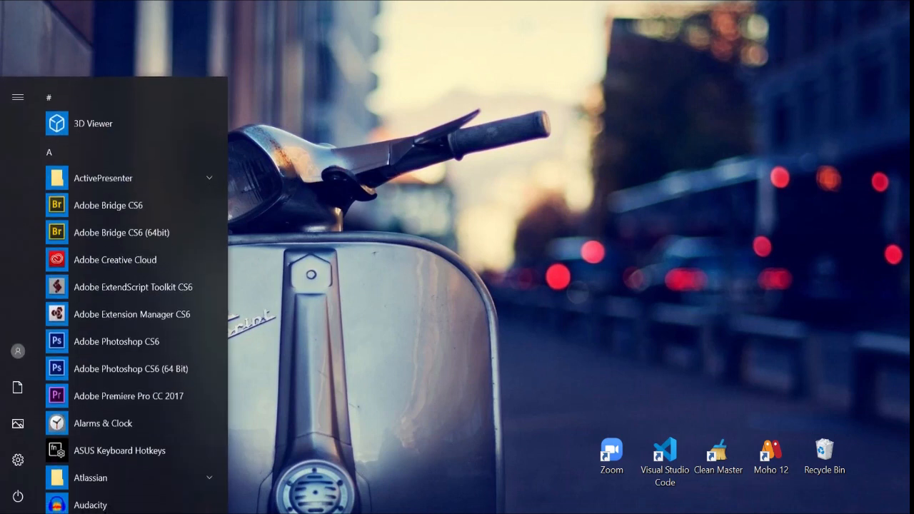
text(acc)
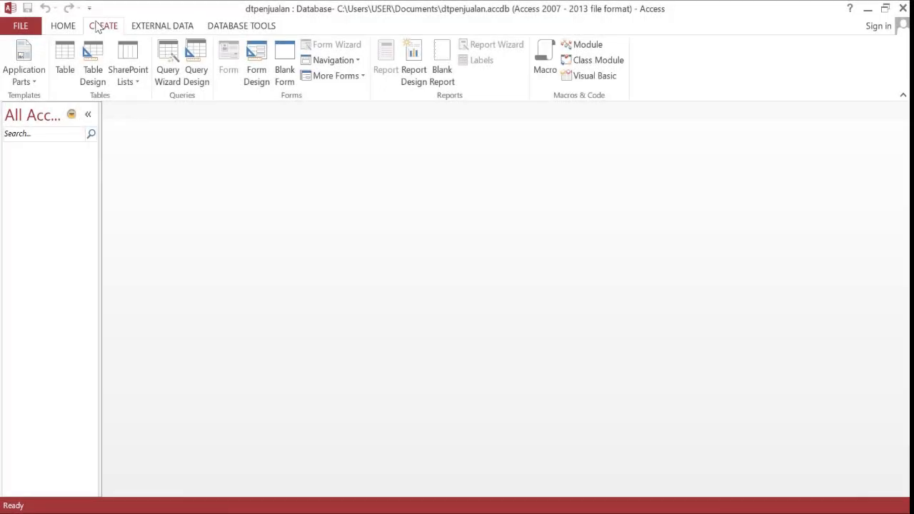
click(93, 67)
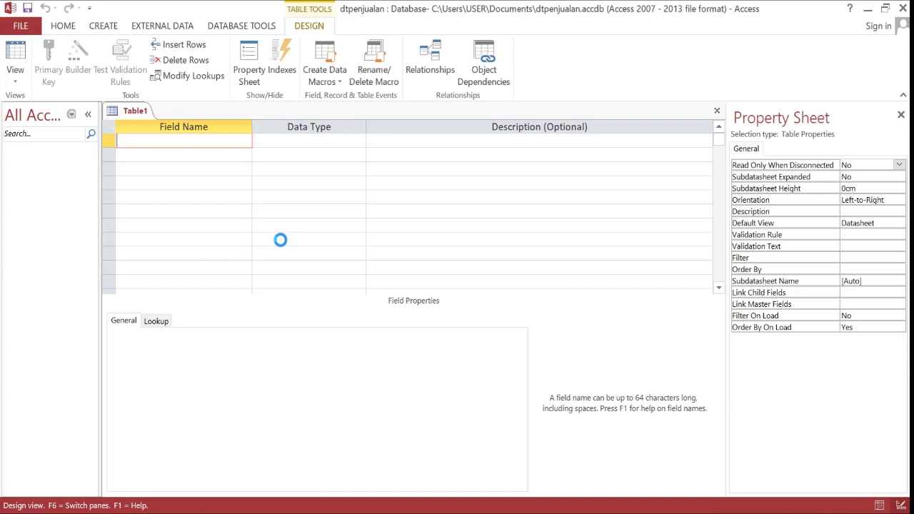
Add a first field named kd_barang with the Short Text data type to the new table.
text(kd_barang)
key(Left)
key(Left)
key(Left)
key(Left)
key(Left)
key(Left)
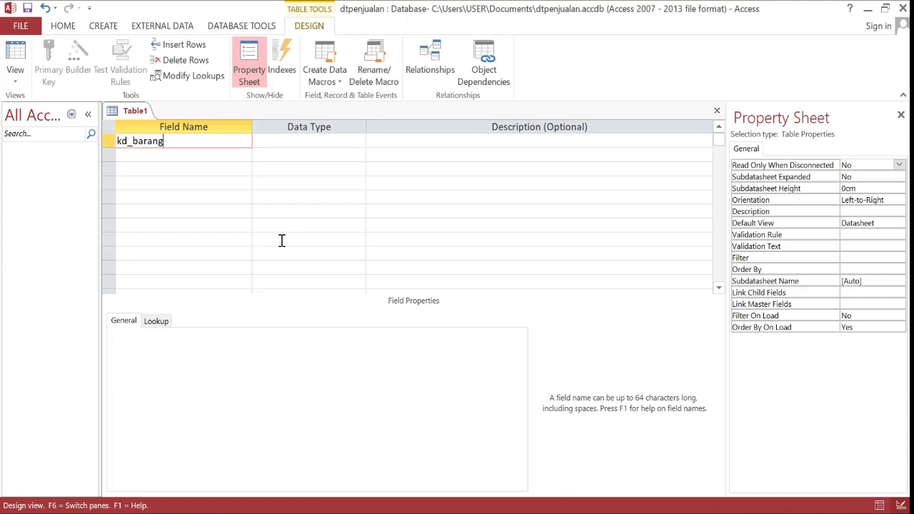
key(Tab)
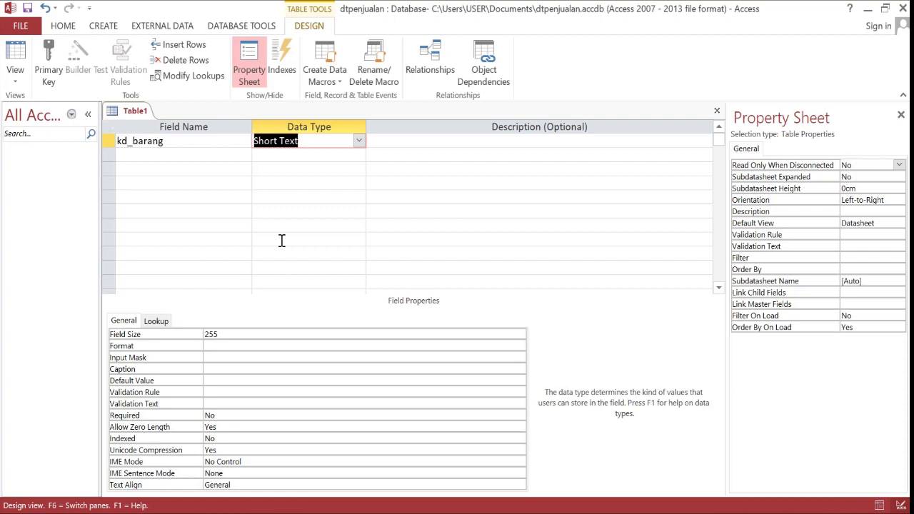
Save the table as tbbarang and accept the automatic creation of a primary key.
key(ctrl+s)
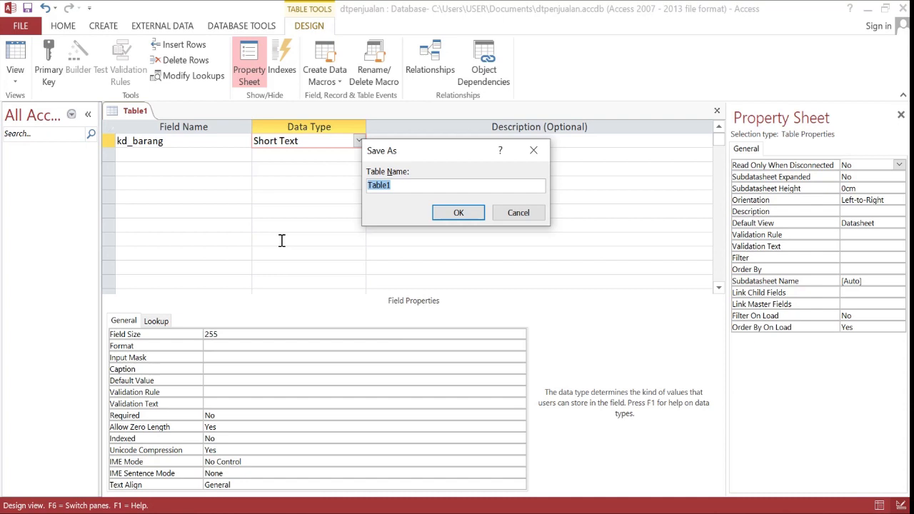
text(kd)
key(BackSpace)
key(BackSpace)
text(Tb)
key(BackSpace)
key(BackSpace)
text(tbbarang)
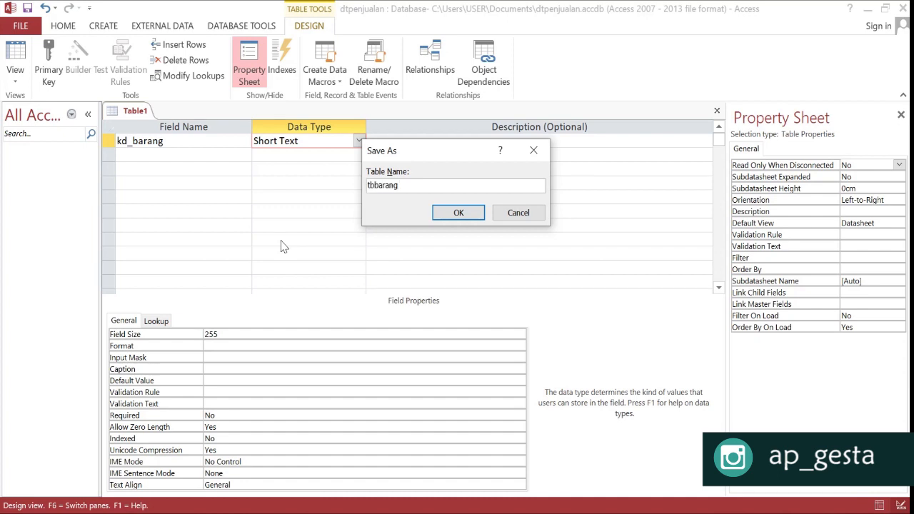
key(Return)
key(Return)
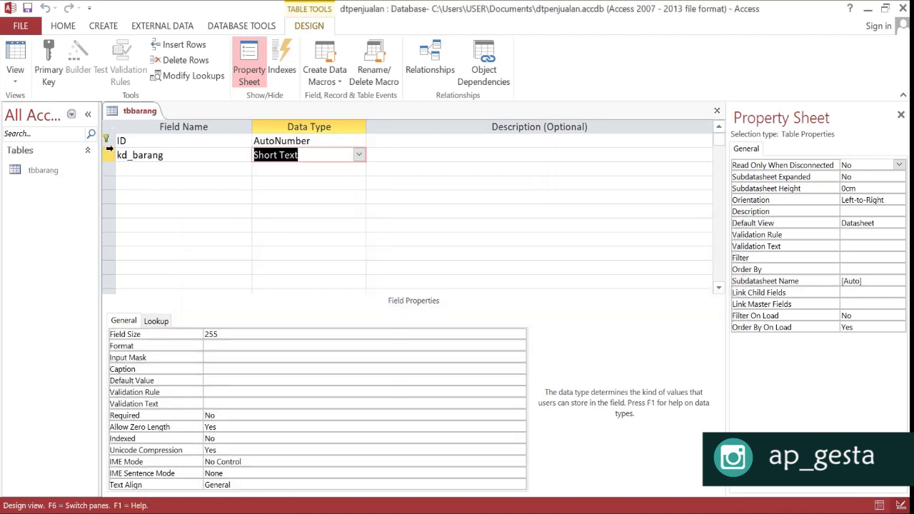
Delete the automatically added ID field together with its primary key from tbbarang.
click(108, 141)
right_click(108, 141)
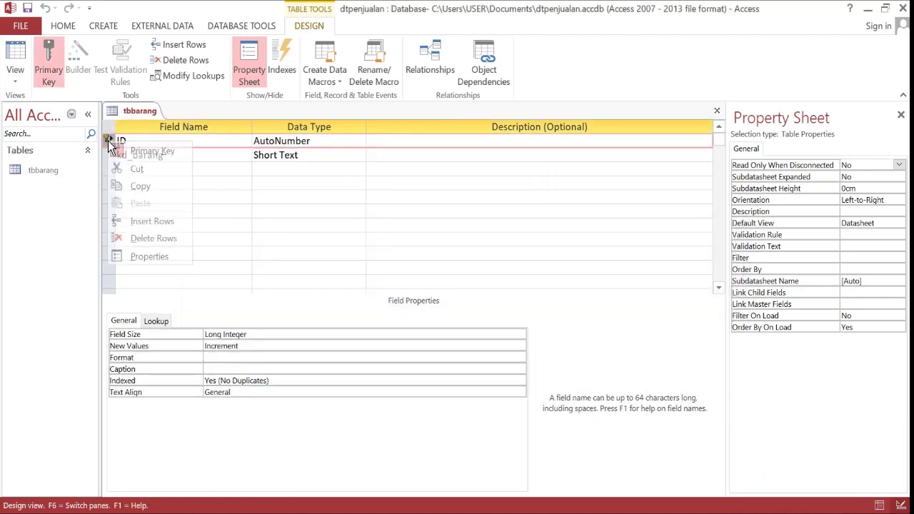
click(139, 237)
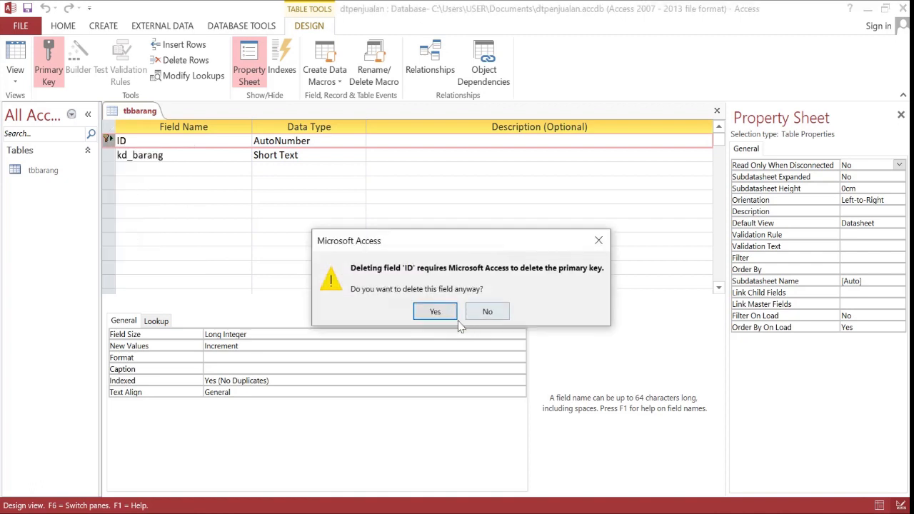
click(435, 311)
Add a nama_barang field with the Short Text data type below kd_barang.
click(216, 155)
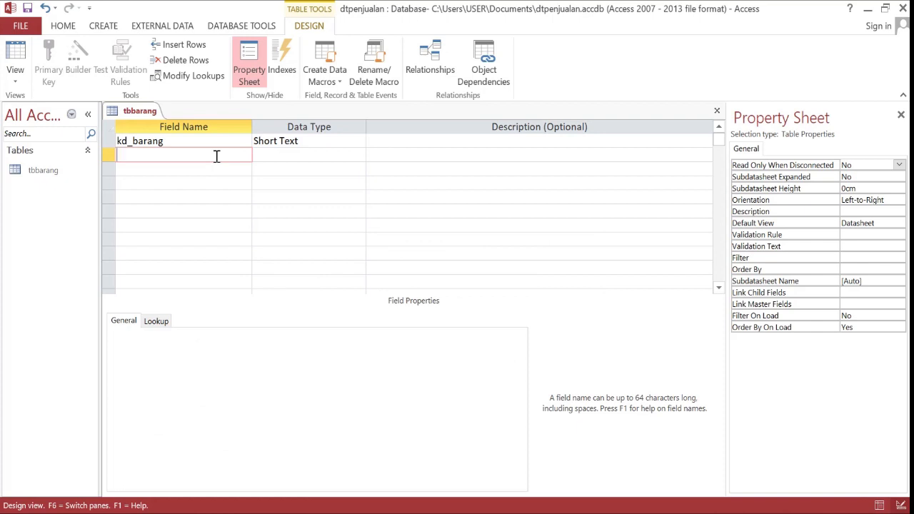
text(nama_barang)
key(Tab)
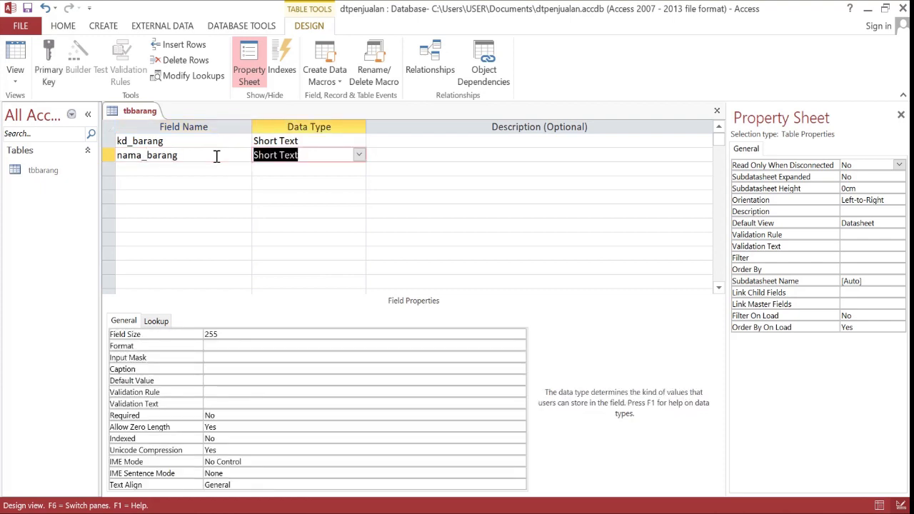
key(Tab)
key(Tab)
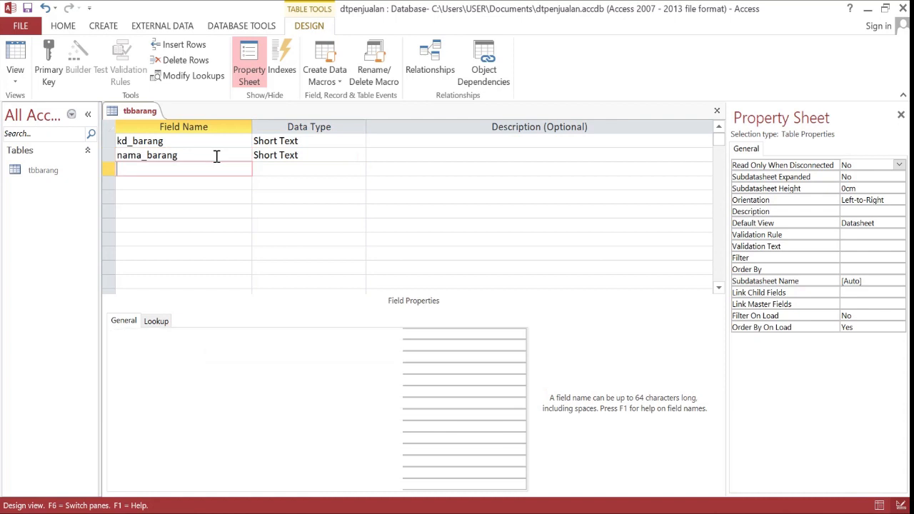
Add a harga_barang field with the Number data type below nama_barang.
text(ha)
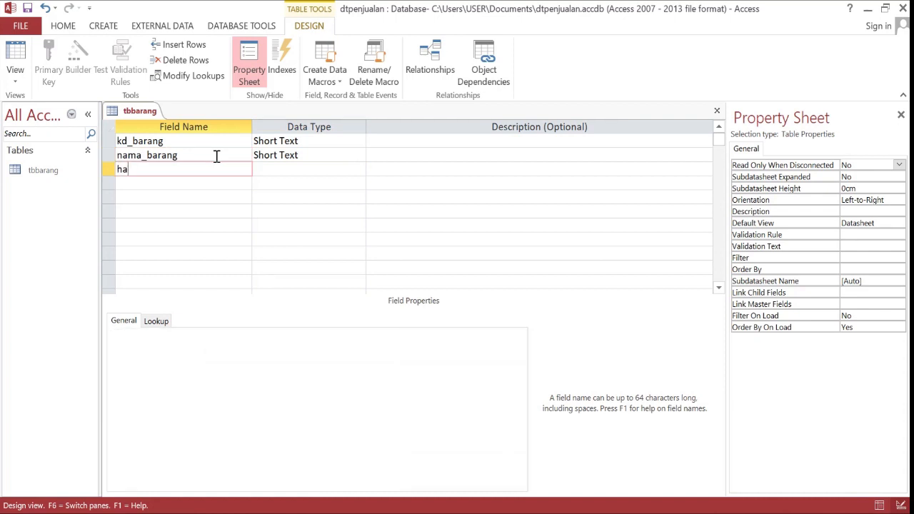
text(rga_barang)
key(Tab)
text(Number)
key(Tab)
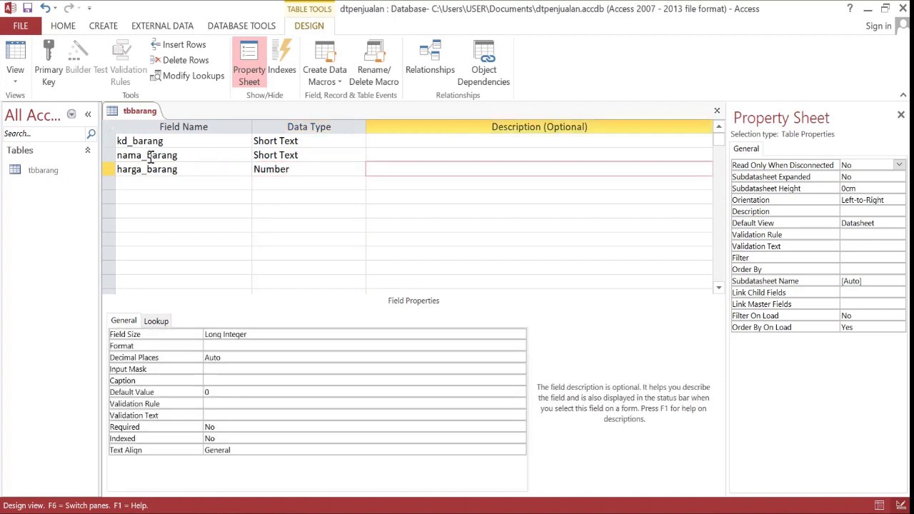
drag(142, 154, 188, 157)
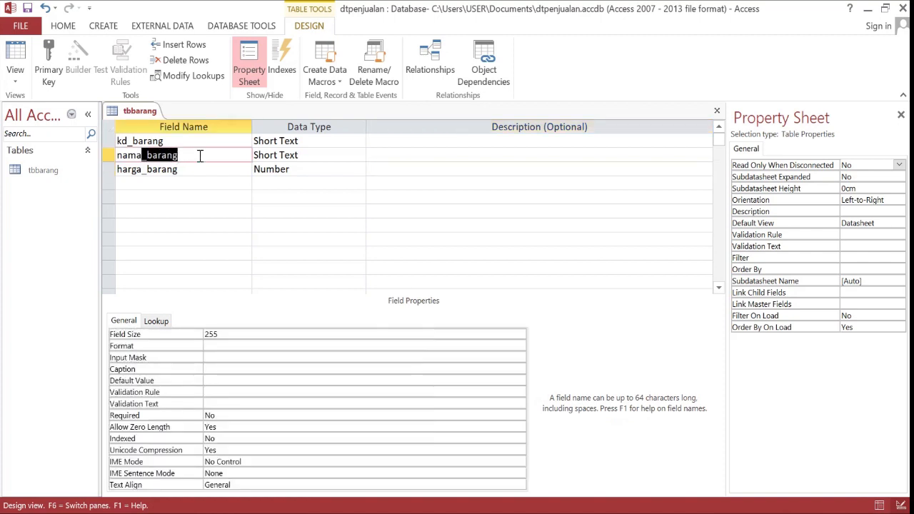
key(BackSpace)
key(ctrl+z)
drag(143, 155, 174, 170)
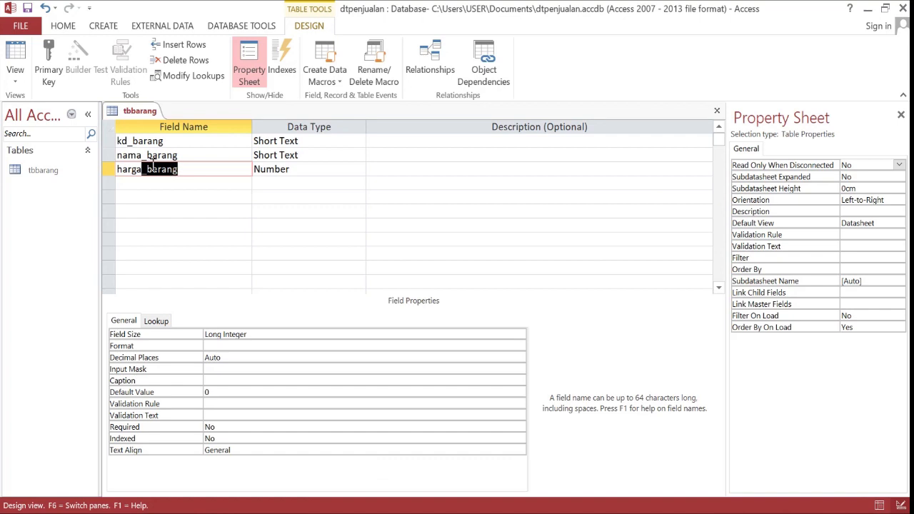
drag(117, 156, 172, 169)
mouse_move(118, 142)
mouse_down()
mouse_move(162, 142)
mouse_move(116, 155)
mouse_up()
click(183, 154)
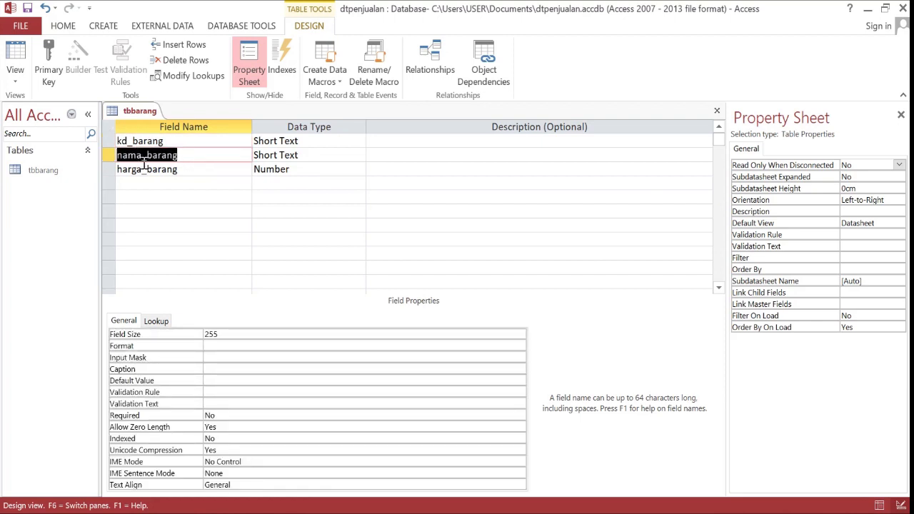
click(205, 173)
drag(205, 172, 128, 170)
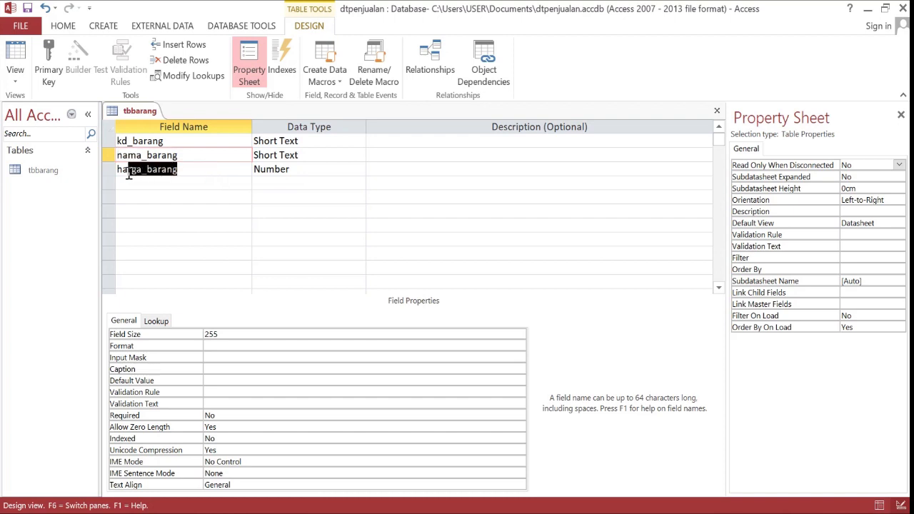
Switch the data type of harga_barang to Currency and set it back to Number.
key(Tab)
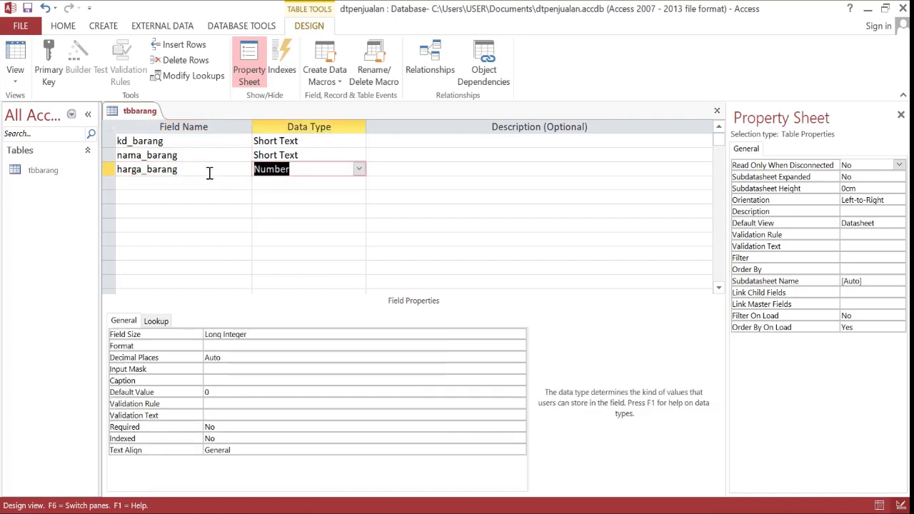
click(358, 170)
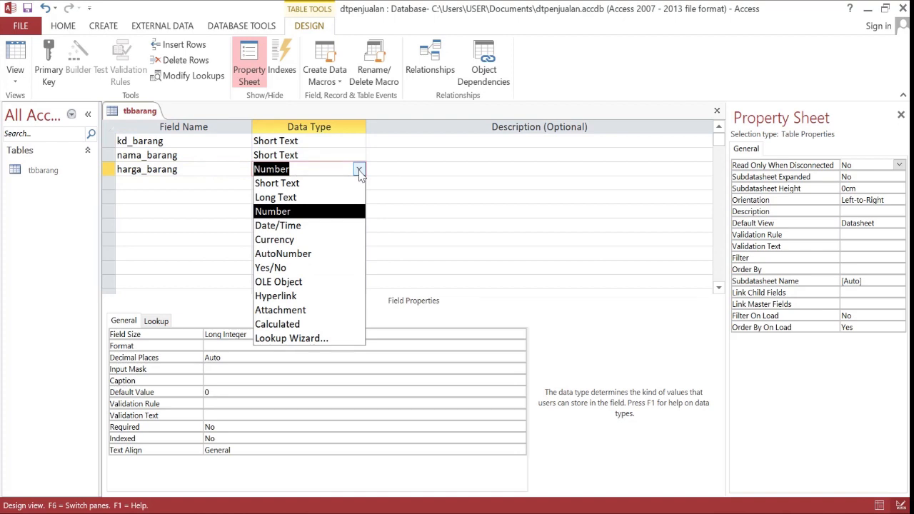
click(303, 239)
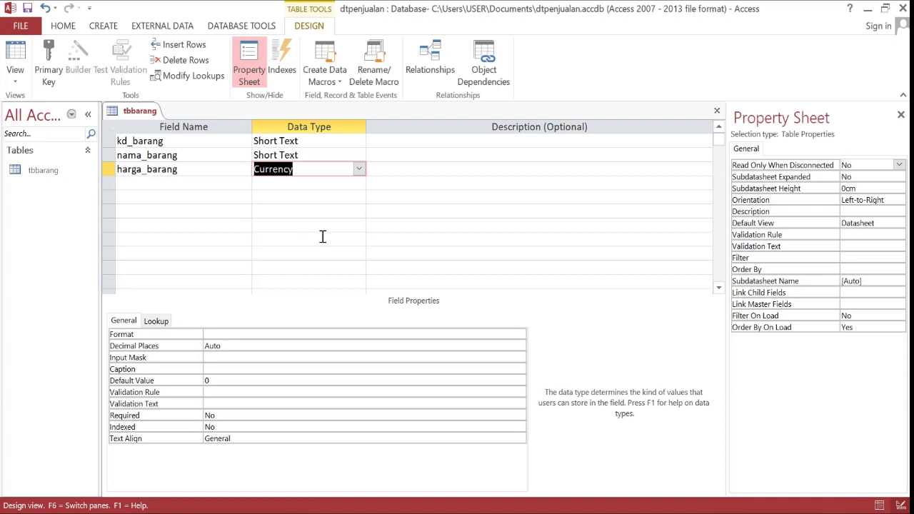
click(359, 170)
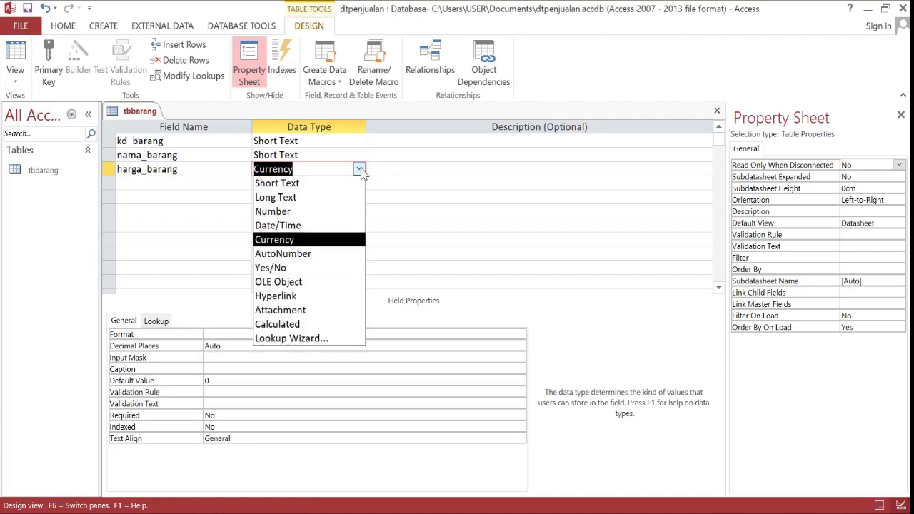
click(307, 212)
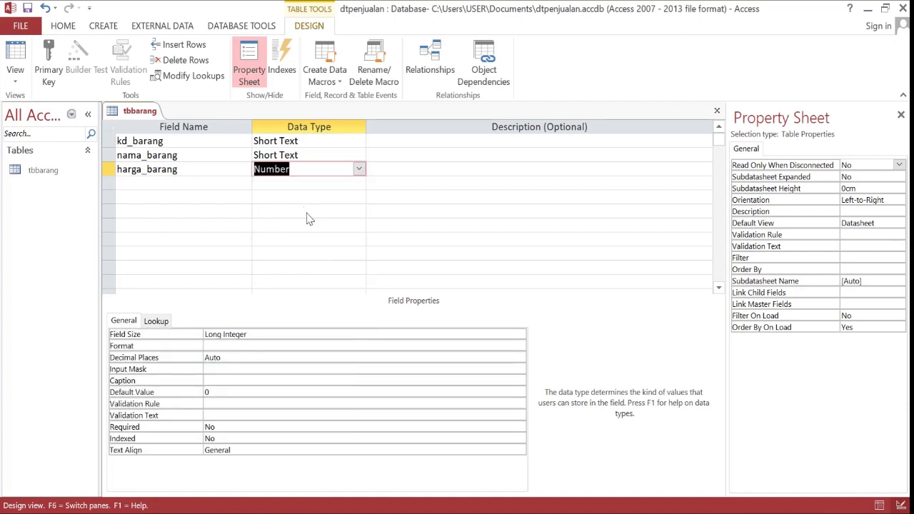
Add a stok field with the Short Text data type below harga_barang.
click(223, 186)
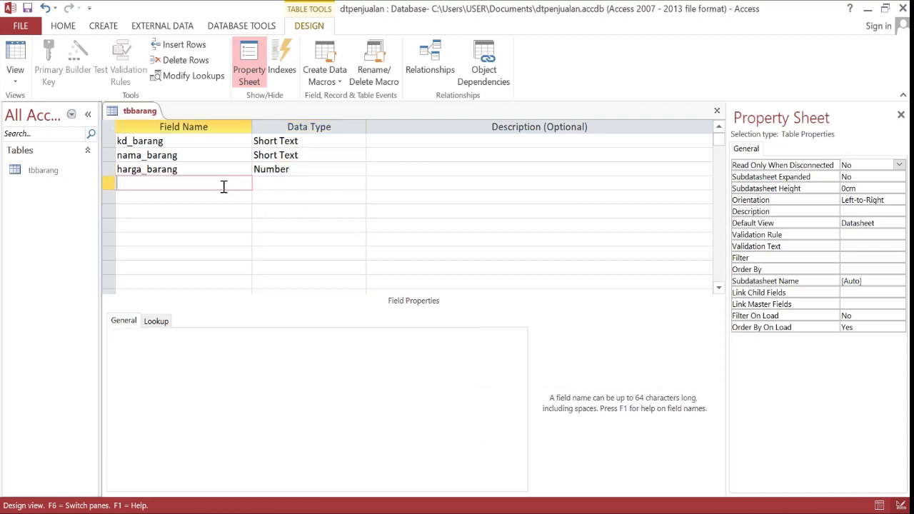
text(stok)
key(Tab)
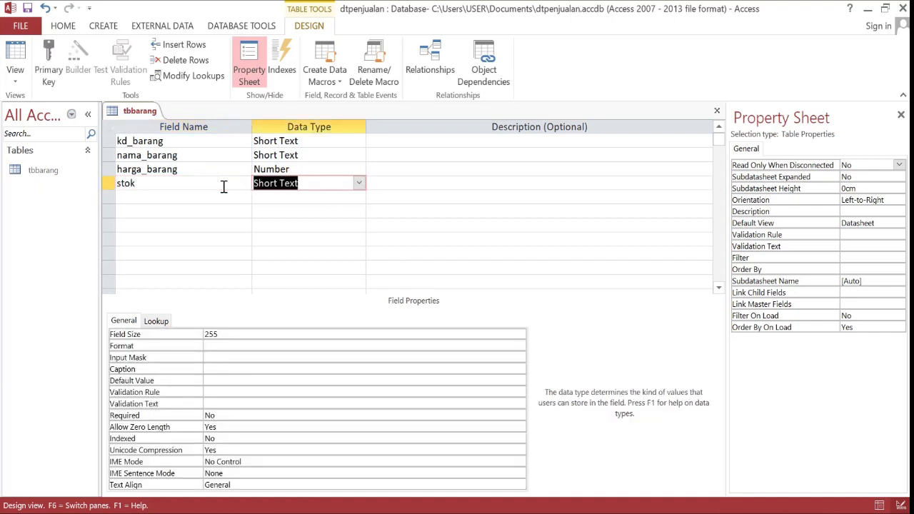
key(Tab)
key(Left)
key(Tab)
key(shift+Tab)
key(shift+Tab)
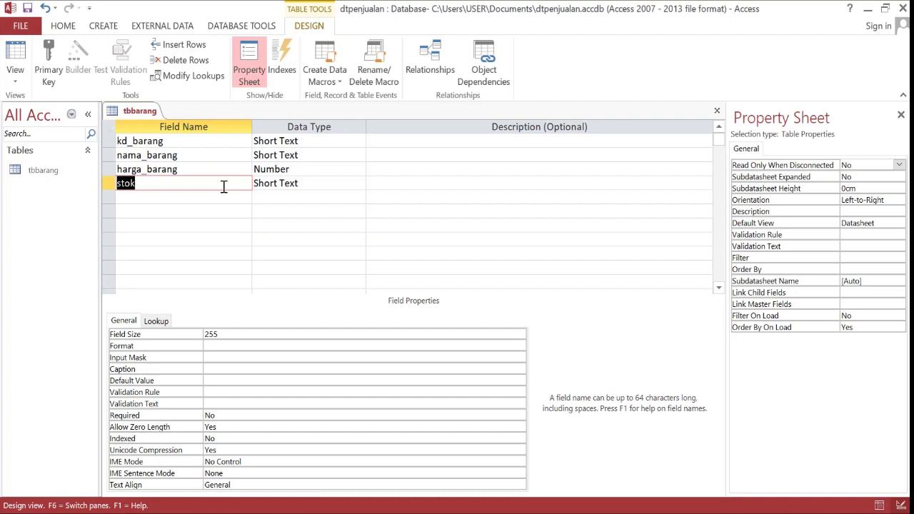
Set the kd_barang field as the primary key of tbbarang.
click(167, 142)
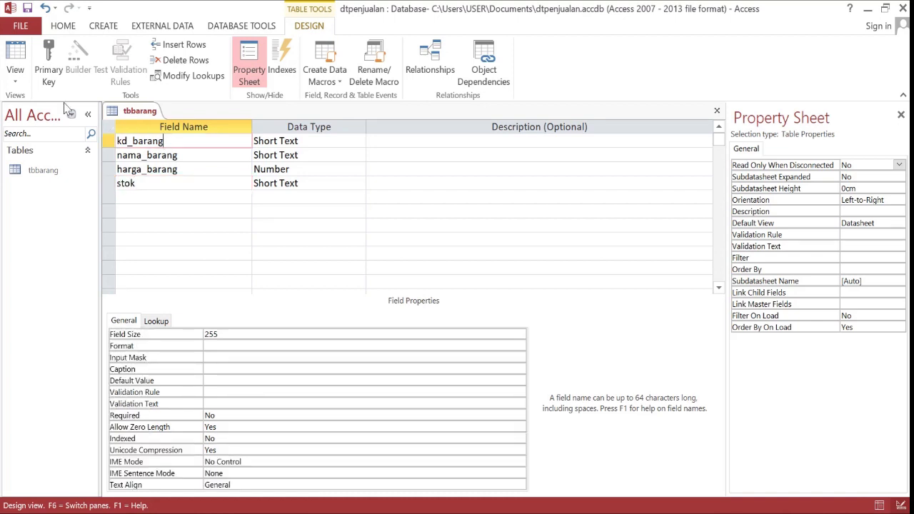
click(46, 70)
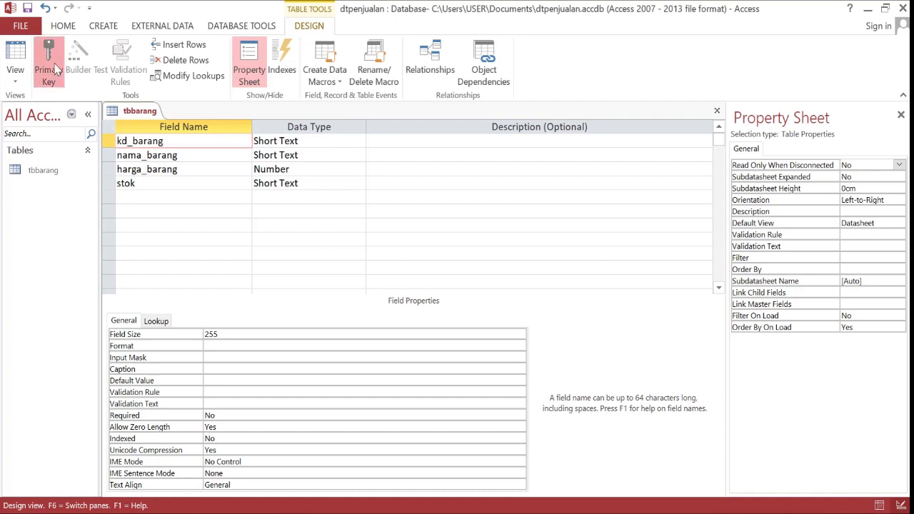
right_click(140, 114)
click(163, 124)
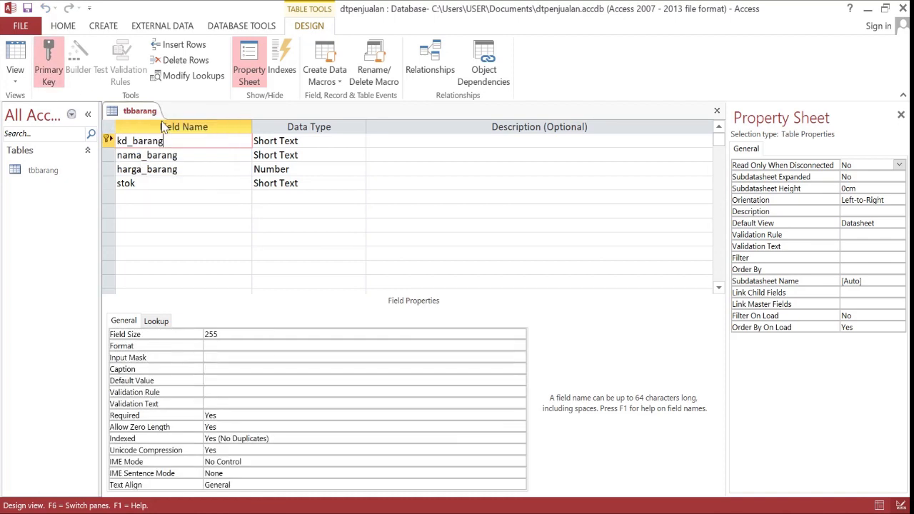
Examine the Field Size property of the kd_barang, nama_barang and harga_barang fields.
click(218, 334)
click(193, 334)
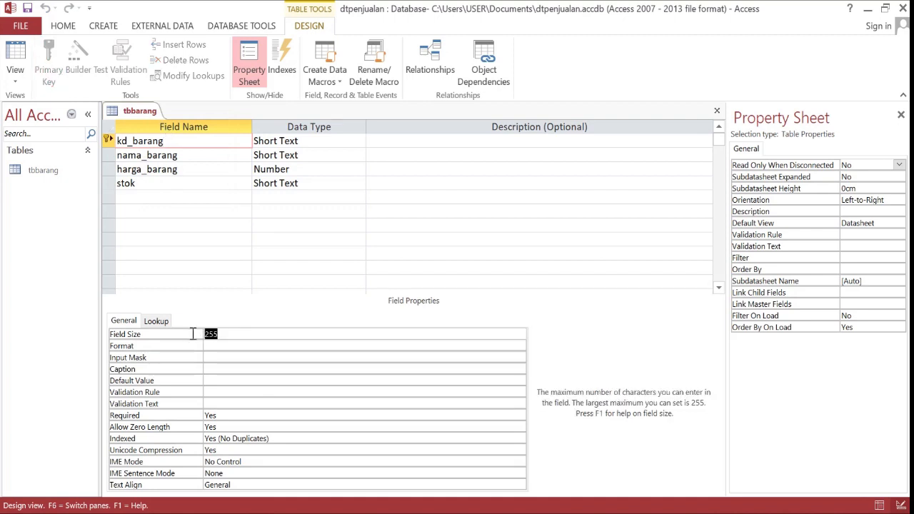
click(187, 157)
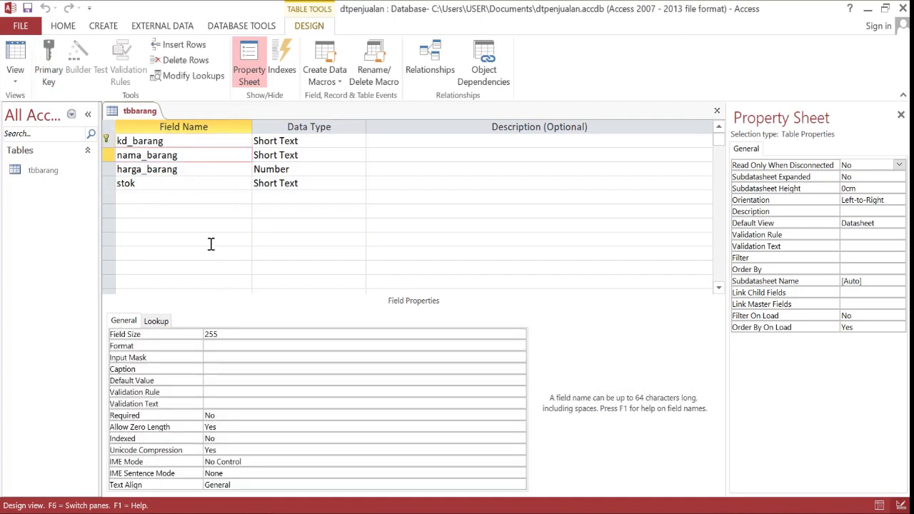
click(203, 174)
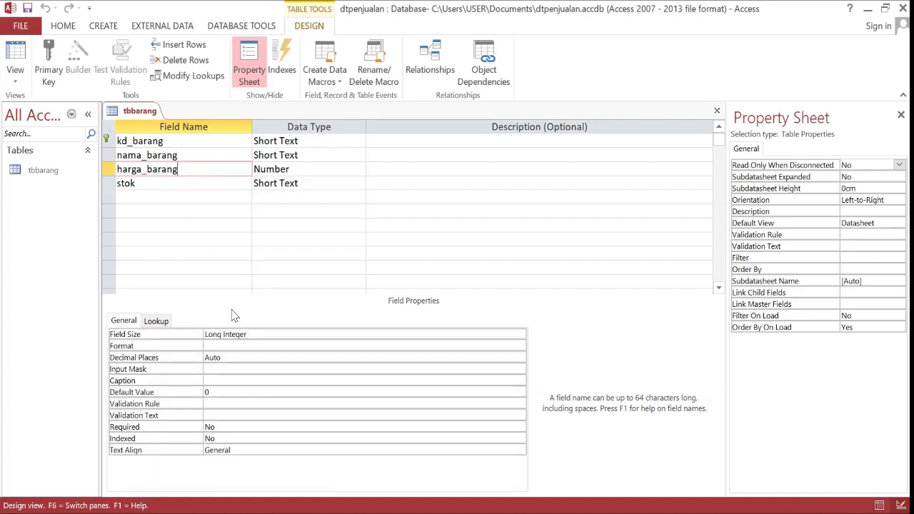
click(255, 334)
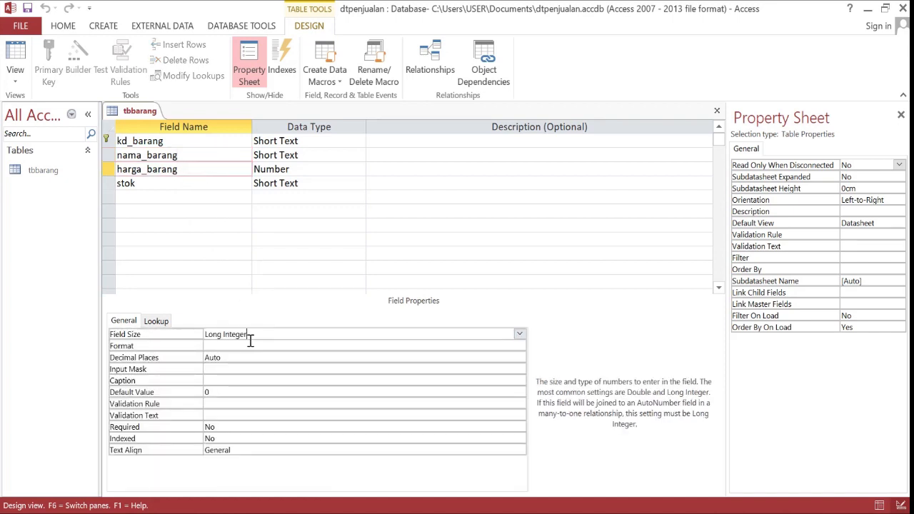
drag(257, 334, 196, 328)
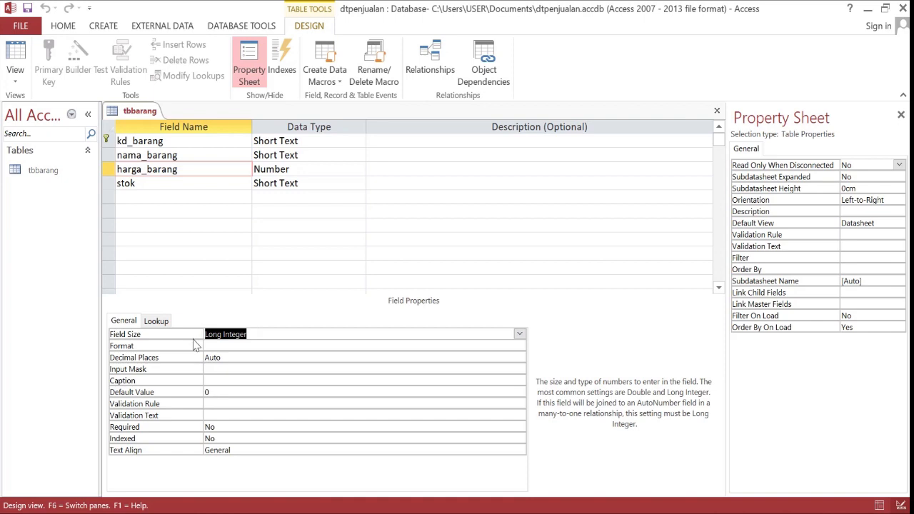
Set the data type of the stok field to Number and save the tbbarang table.
click(163, 184)
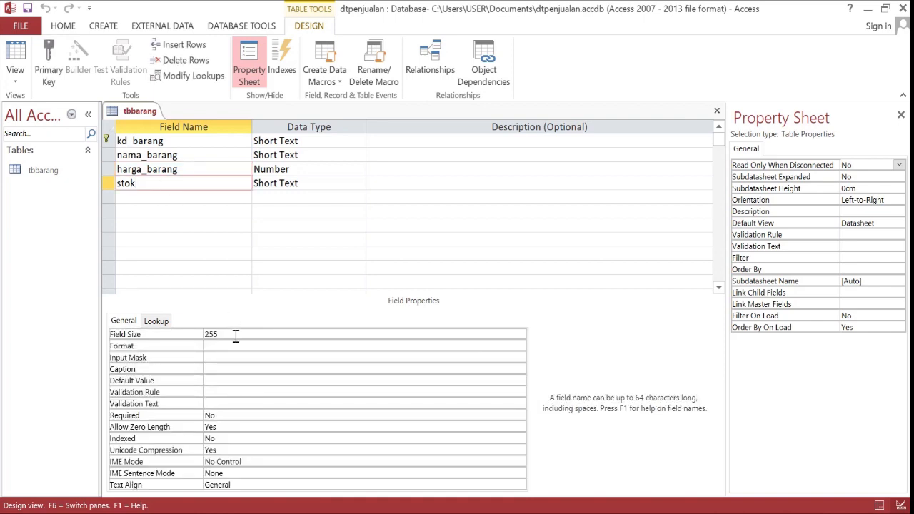
click(236, 334)
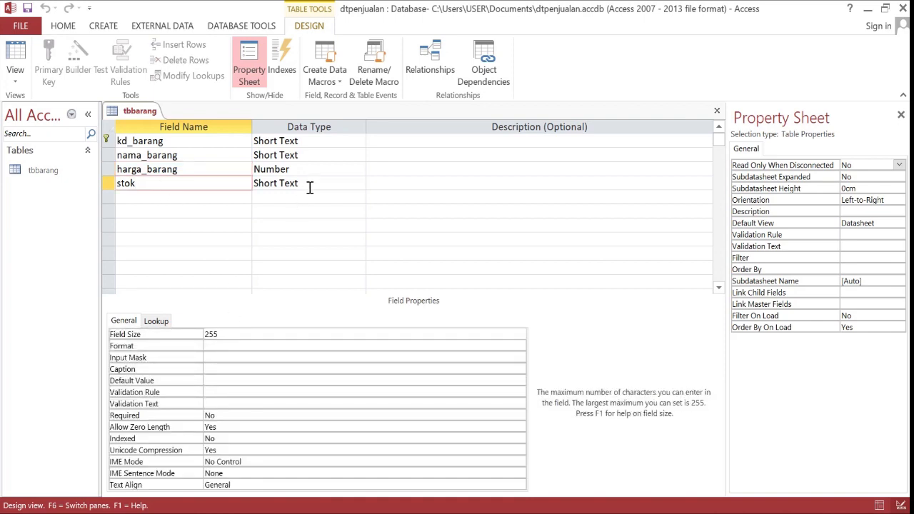
click(310, 184)
click(359, 184)
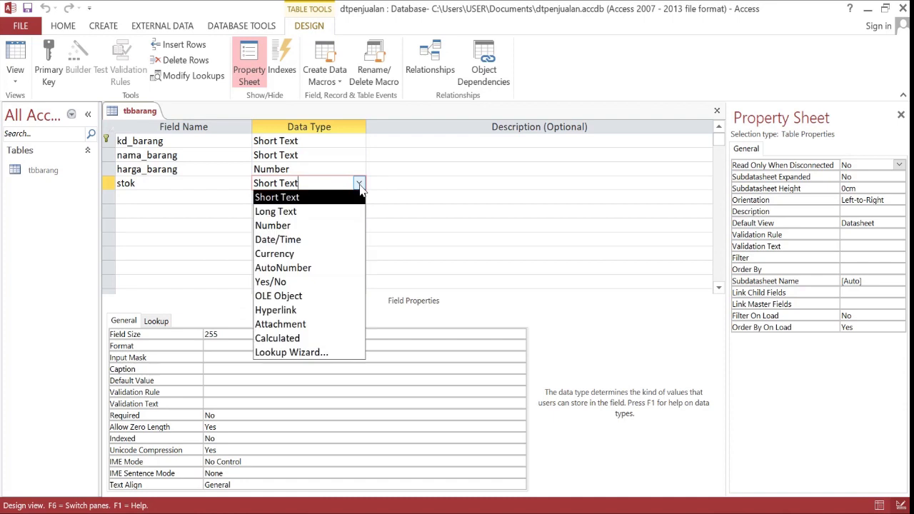
click(303, 228)
right_click(146, 112)
click(166, 126)
Open tbbarang in Datasheet view to check its columns and close the table.
right_click(143, 112)
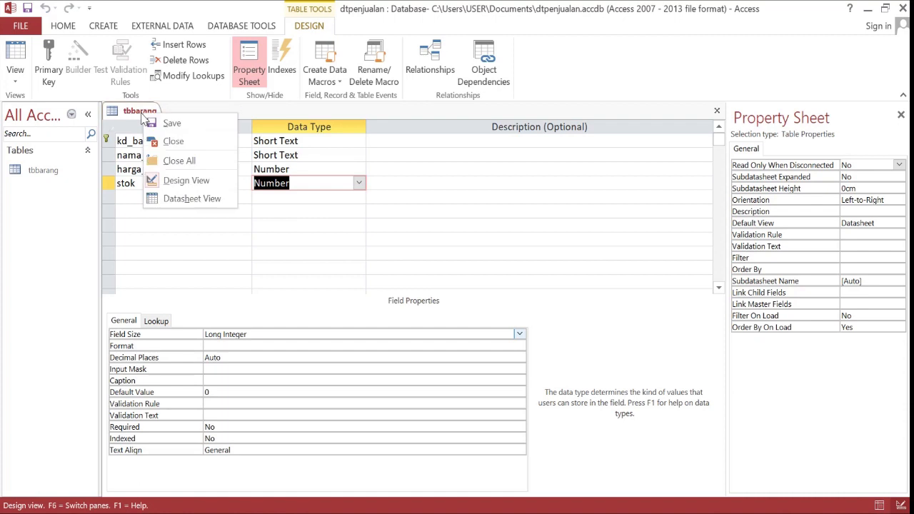
click(51, 167)
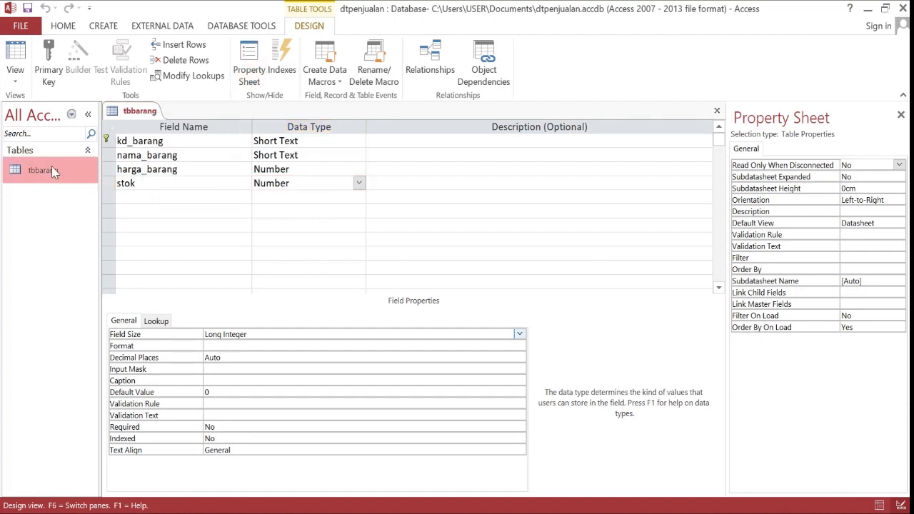
double_click(51, 167)
right_click(136, 114)
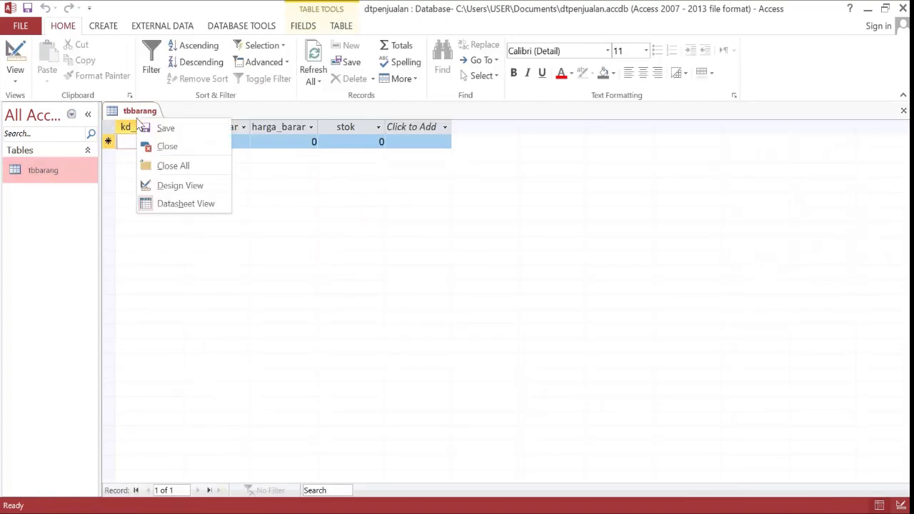
click(160, 146)
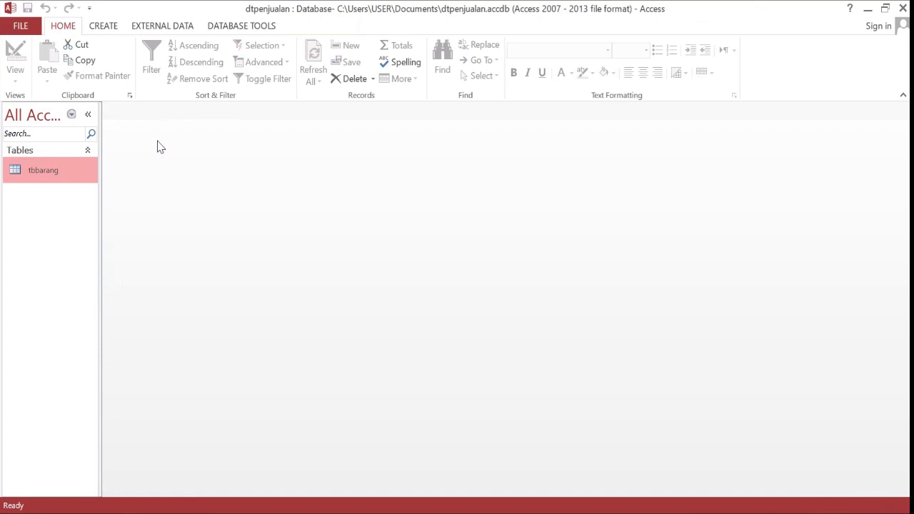
Create a new table in Design view with kd_kasir as its first field, using the Short Text data type.
click(104, 28)
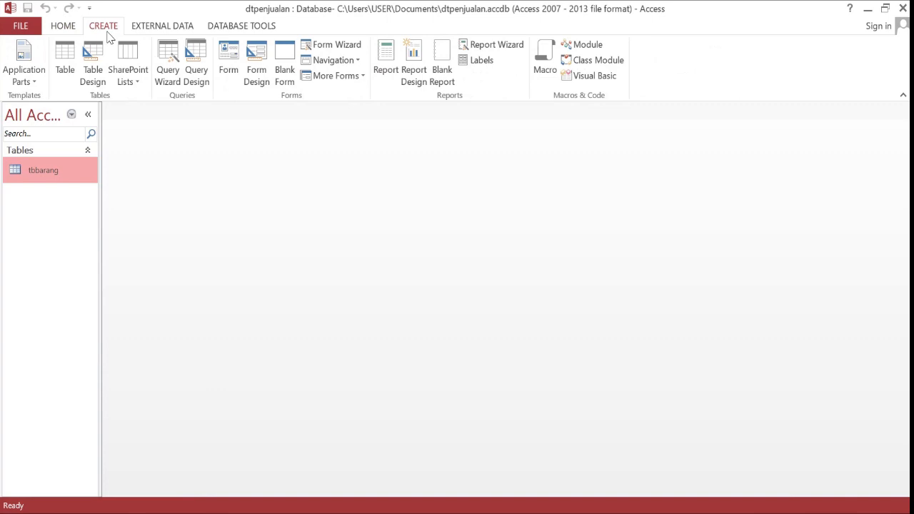
click(93, 68)
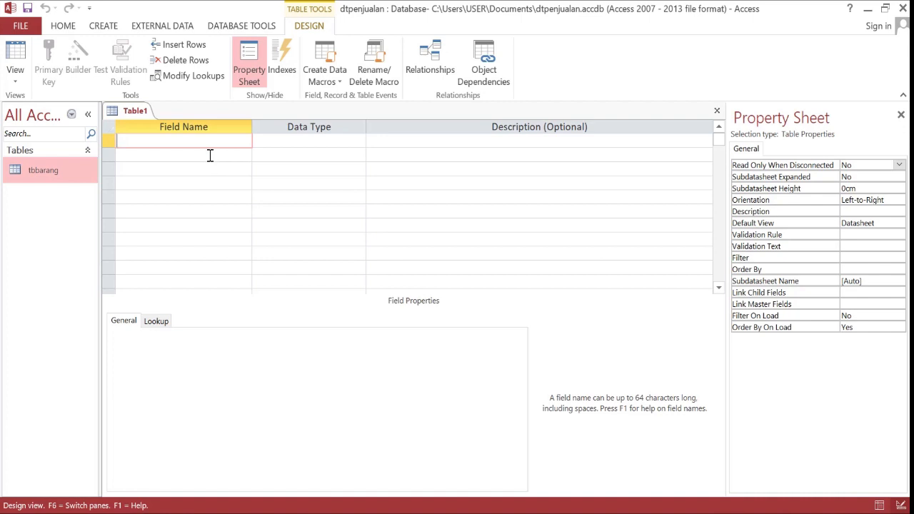
text(kd_kasir)
key(Tab)
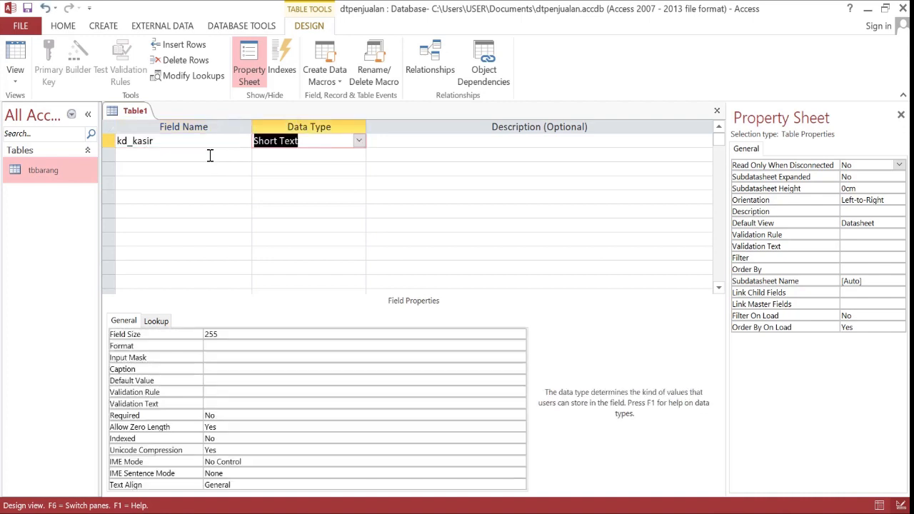
Make kd_kasir the primary key and save the new table as tbkasir.
click(199, 142)
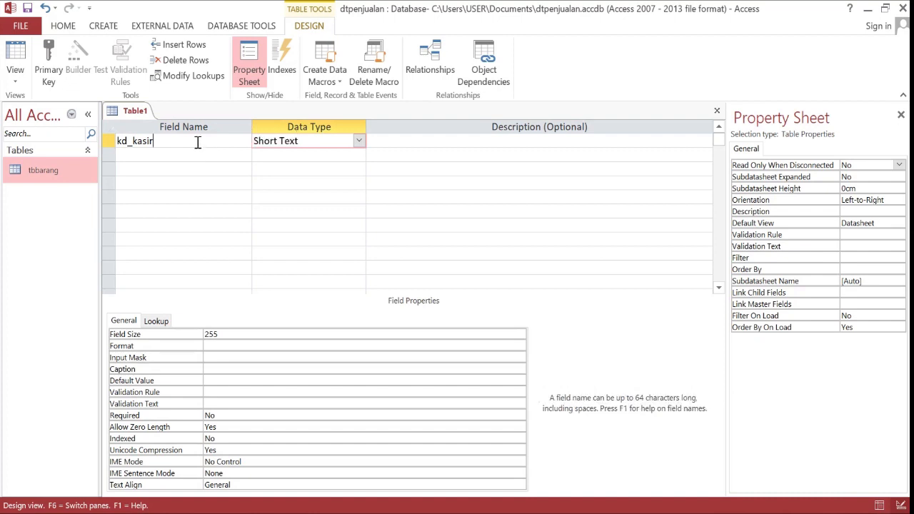
click(49, 79)
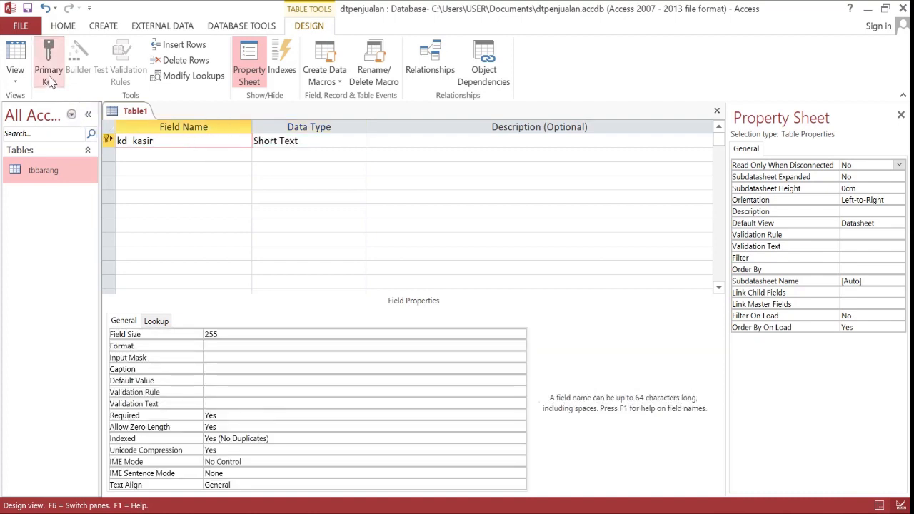
key(ctrl+s)
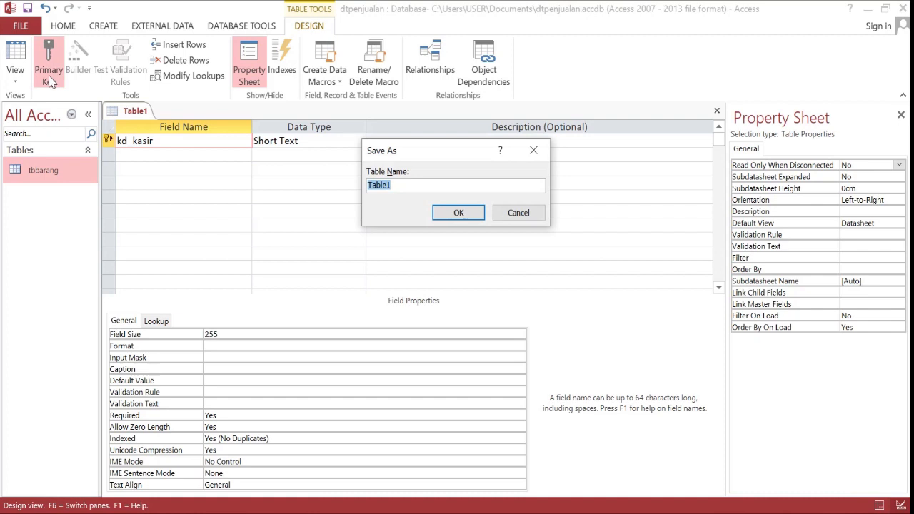
text(tbkasir)
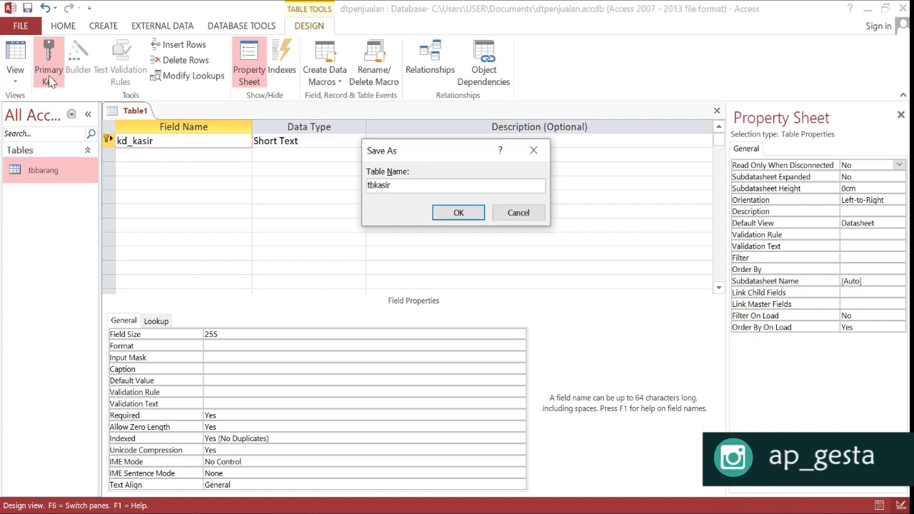
key(Return)
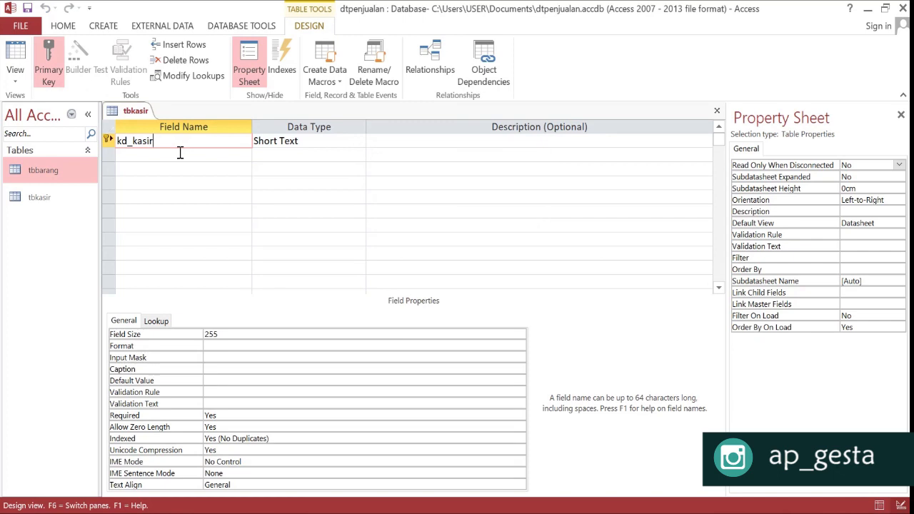
Add nama_kasir and alamat_kasir fields below kd_kasir with the Short Text data type.
click(180, 153)
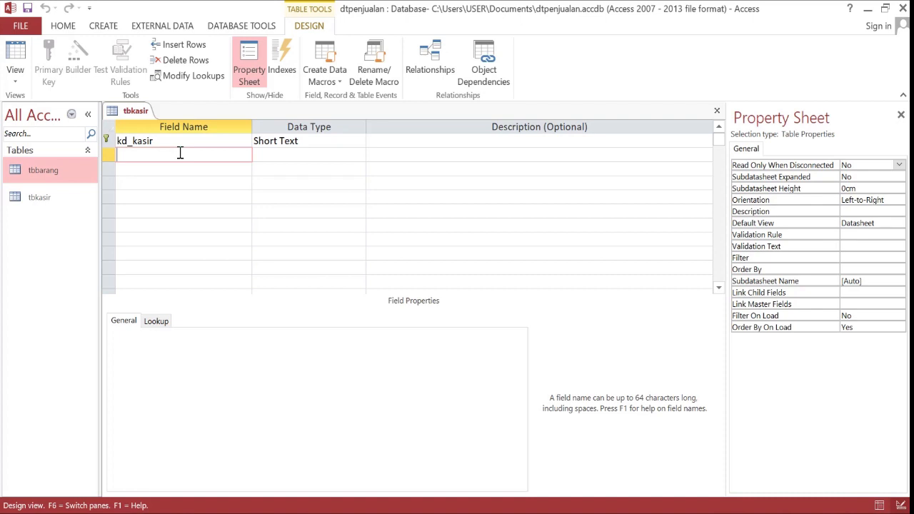
text(nama_kasir)
key(Down)
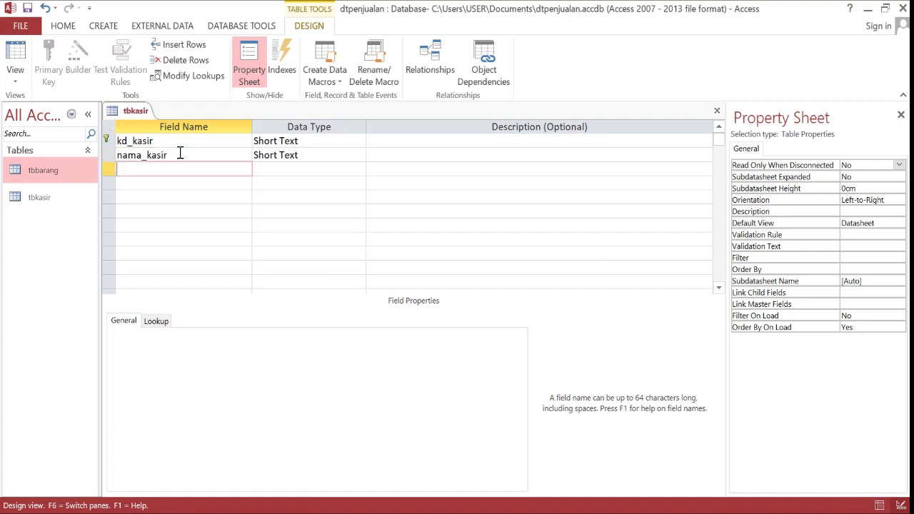
text(alamat_kasir)
key(Down)
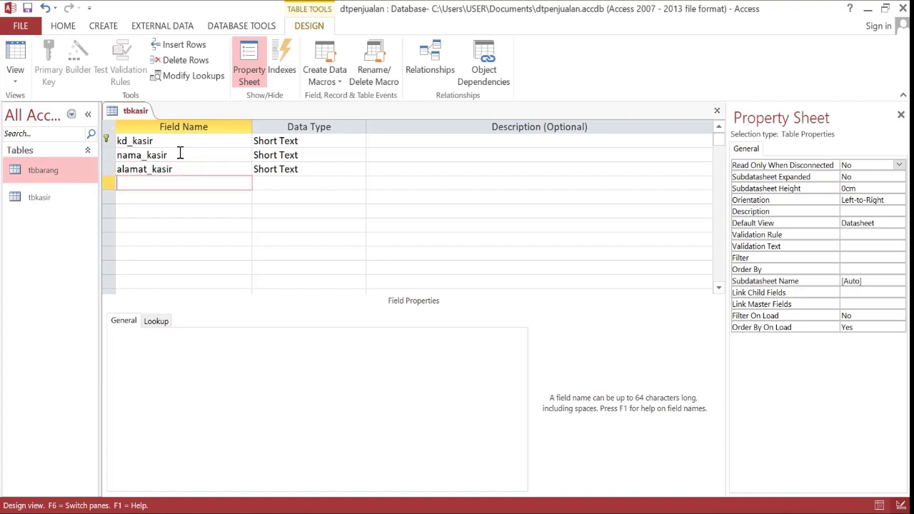
Add a jk field with the Short Text data type below alamat_kasir and save the tbkasir table.
text(jk)
key(BackSpace)
text(enis kelamin)
key(BackSpace)
key(BackSpace)
key(BackSpace)
key(BackSpace)
key(BackSpace)
key(BackSpace)
key(BackSpace)
key(BackSpace)
key(BackSpace)
key(BackSpace)
key(BackSpace)
key(BackSpace)
key(BackSpace)
text(jk)
key(Up)
key(Up)
key(Down)
key(Down)
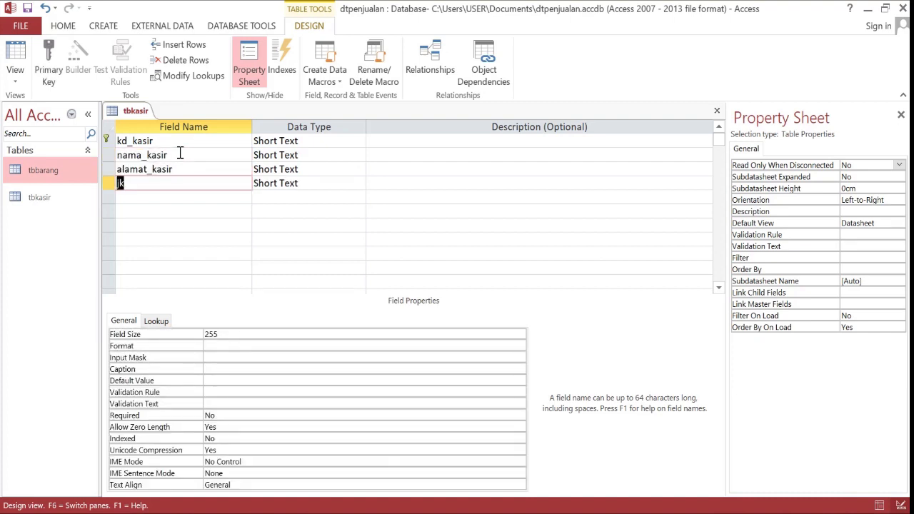
key(Tab)
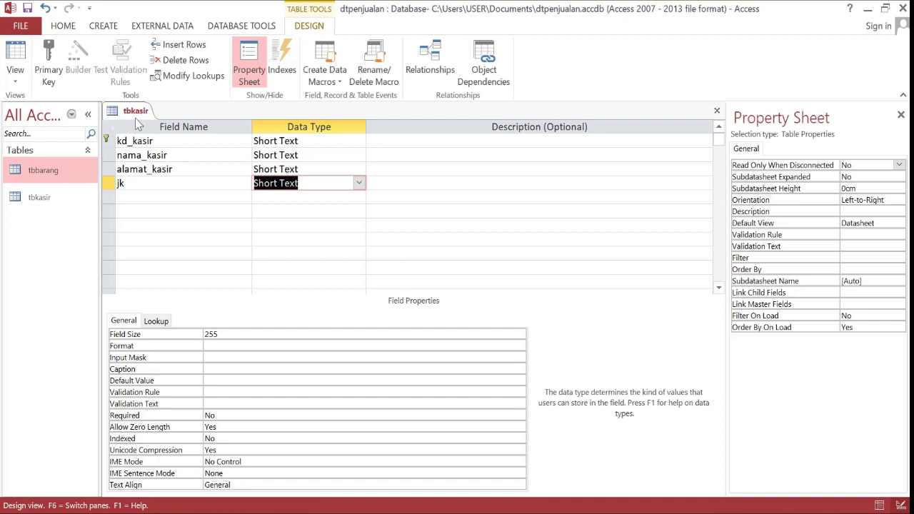
right_click(135, 112)
click(154, 122)
Examine the data types and names of the four fields in the tbkasir design.
click(330, 142)
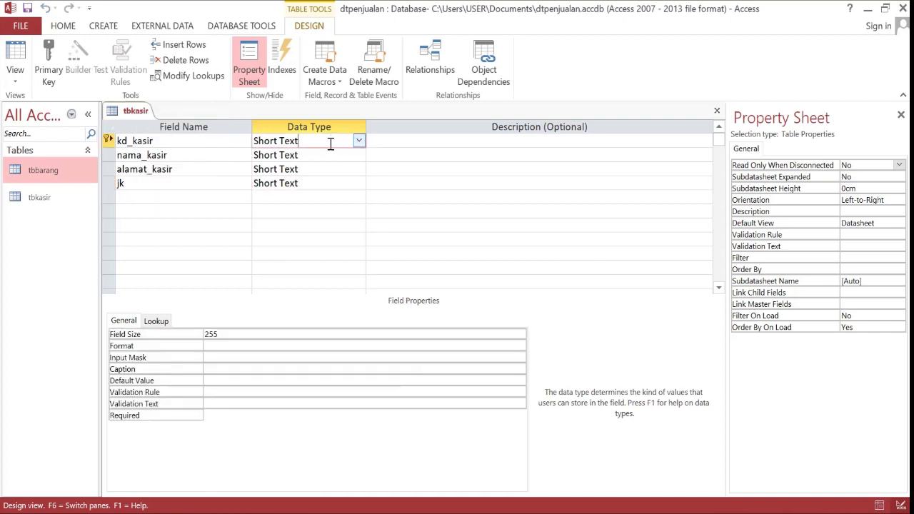
click(330, 156)
click(331, 170)
click(263, 182)
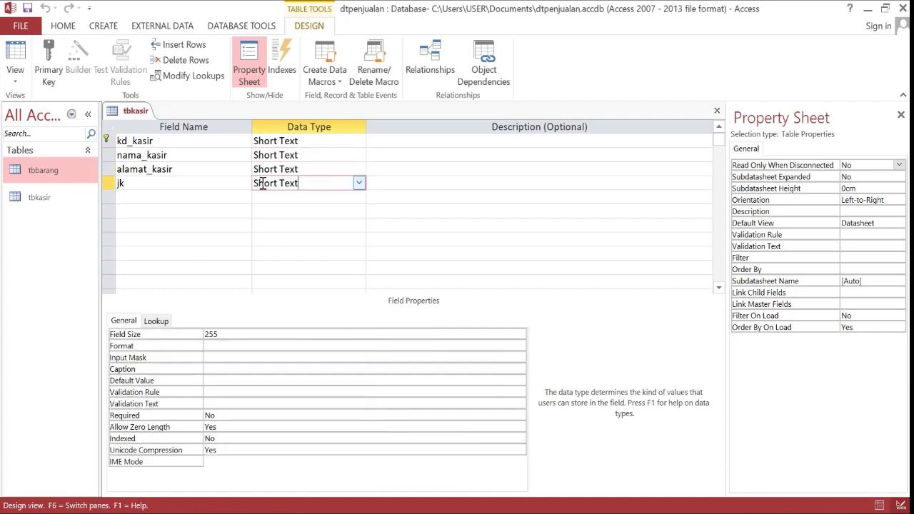
click(194, 183)
click(198, 154)
click(196, 142)
click(195, 155)
Save tbkasir and check its columns in Datasheet view before closing the table.
right_click(136, 111)
click(150, 118)
double_click(43, 198)
click(212, 141)
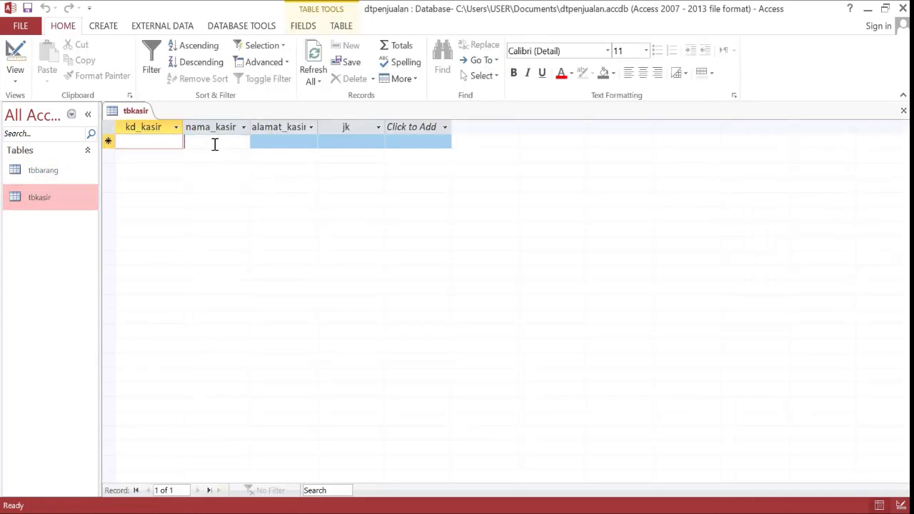
click(275, 142)
right_click(135, 110)
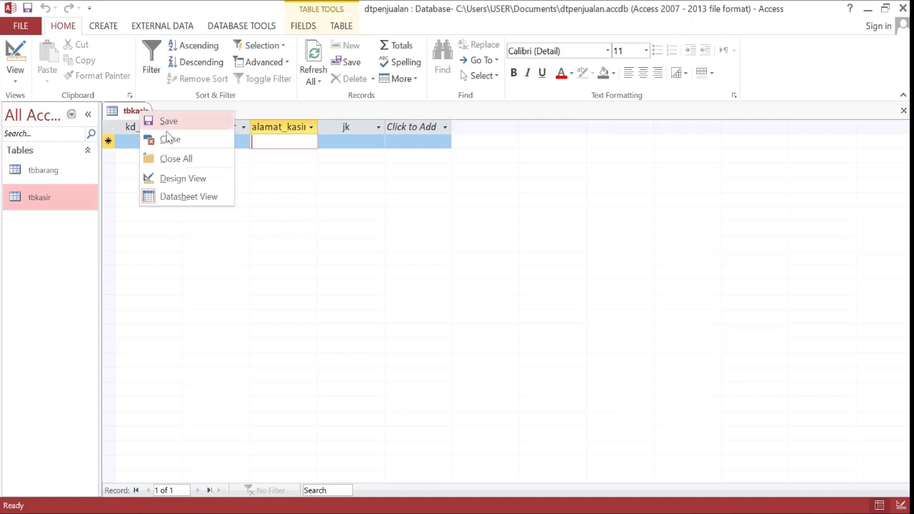
click(167, 136)
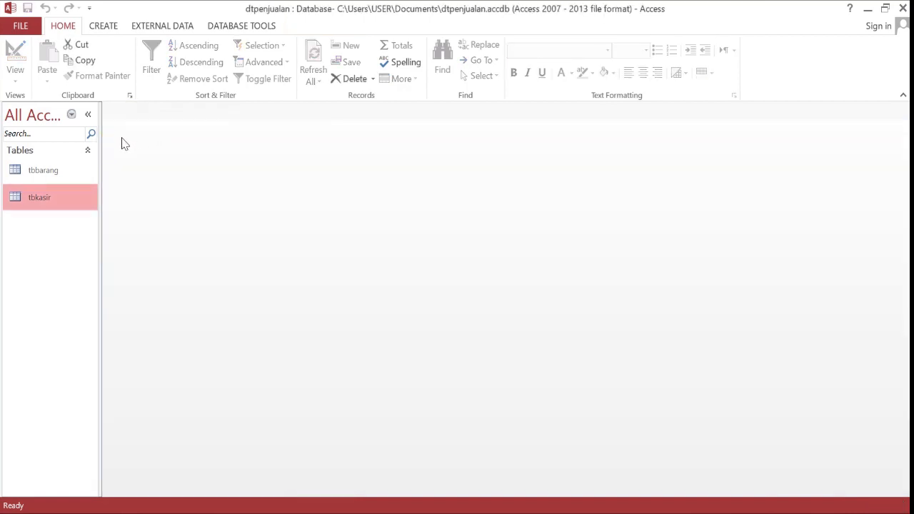
Create another table in Design view with kd_pembeli as its first field, using the Short Text data type.
click(111, 30)
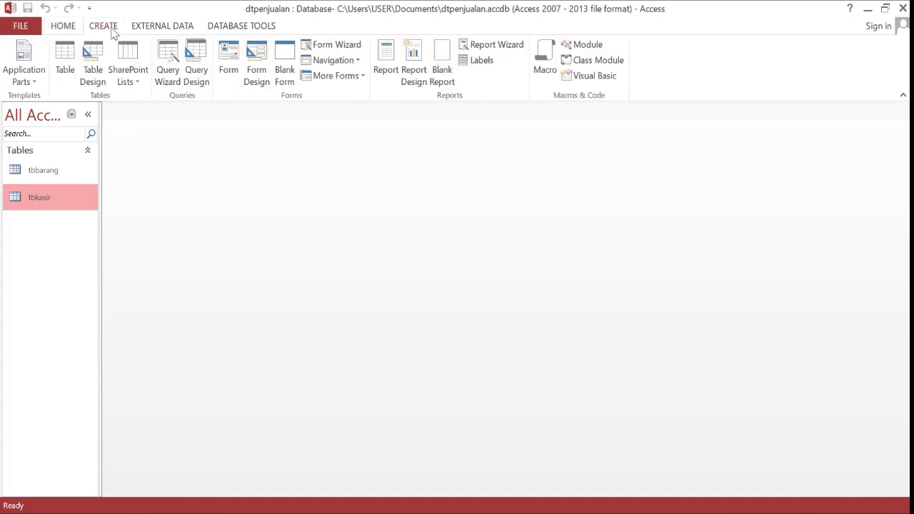
click(95, 55)
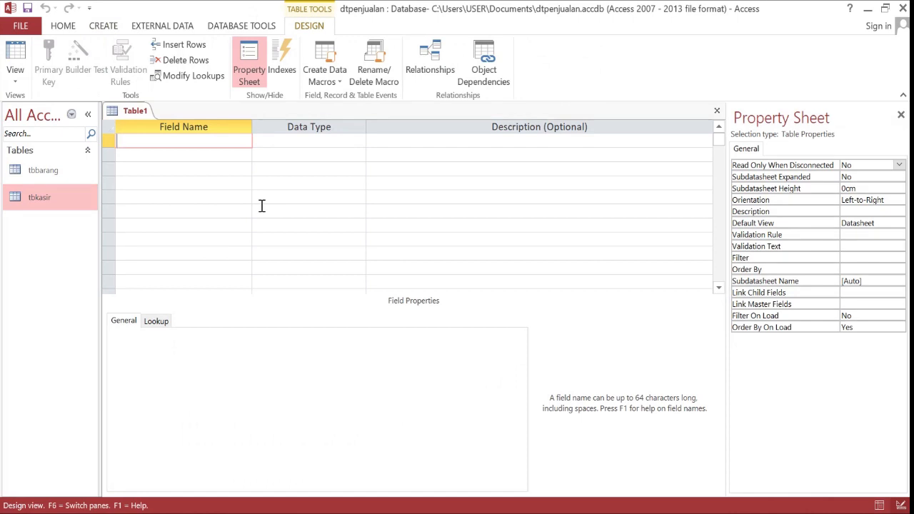
text(kd_customer)
key(shift+Left)
key(shift+Left)
key(shift+Left)
key(shift+Left)
key(shift+Left)
key(shift+Left)
key(shift+Left)
key(shift+Left)
key(shift+Left)
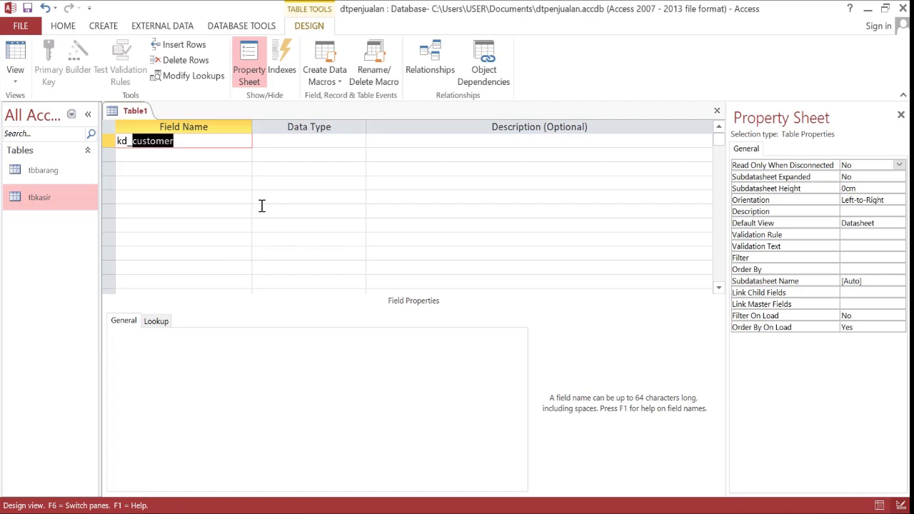
text(_pembeli)
key(Tab)
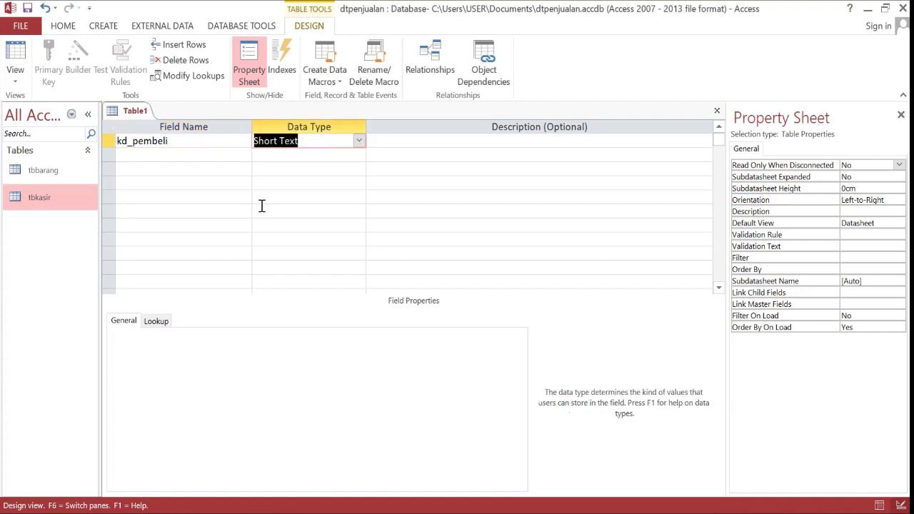
Add nama_pembeli and jk_pembeli fields below kd_pembeli with the Short Text data type.
key(shift+Tab)
key(Down)
text(nama_pemeb)
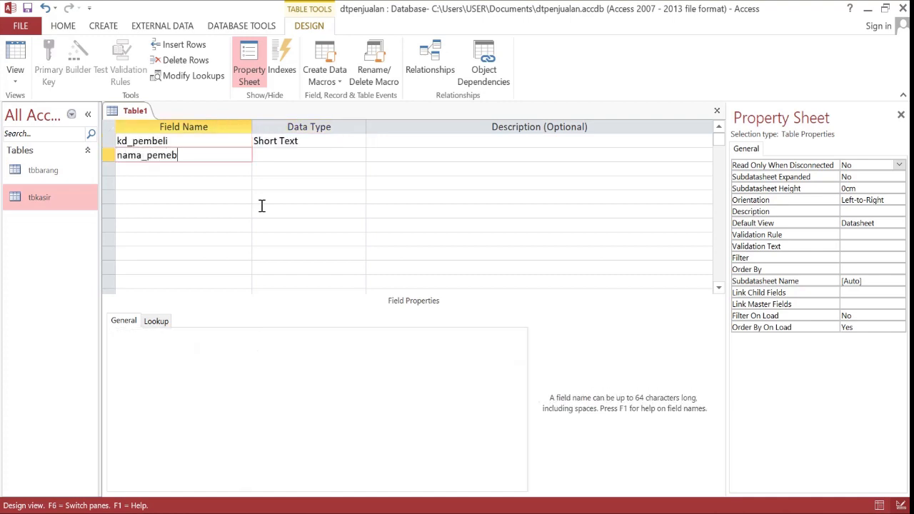
key(BackSpace)
key(BackSpace)
text(beli)
key(Down)
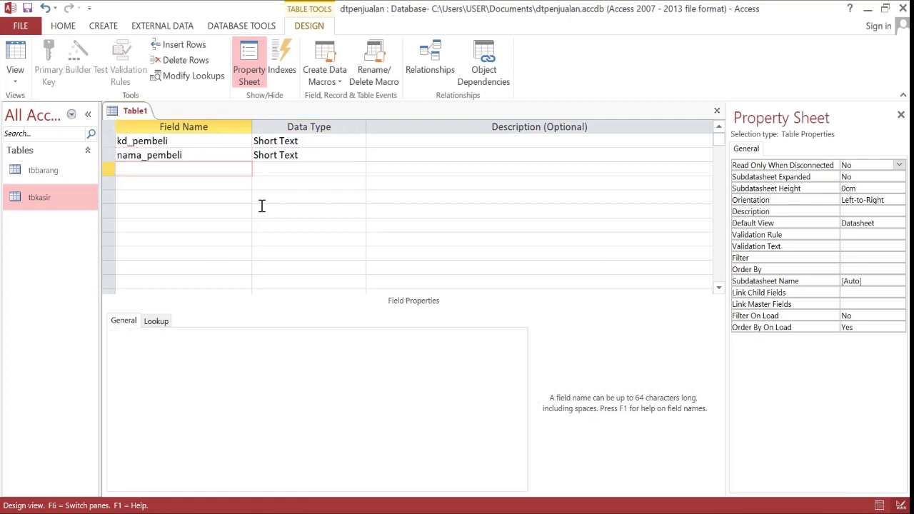
text(jk_pembeli)
key(Down)
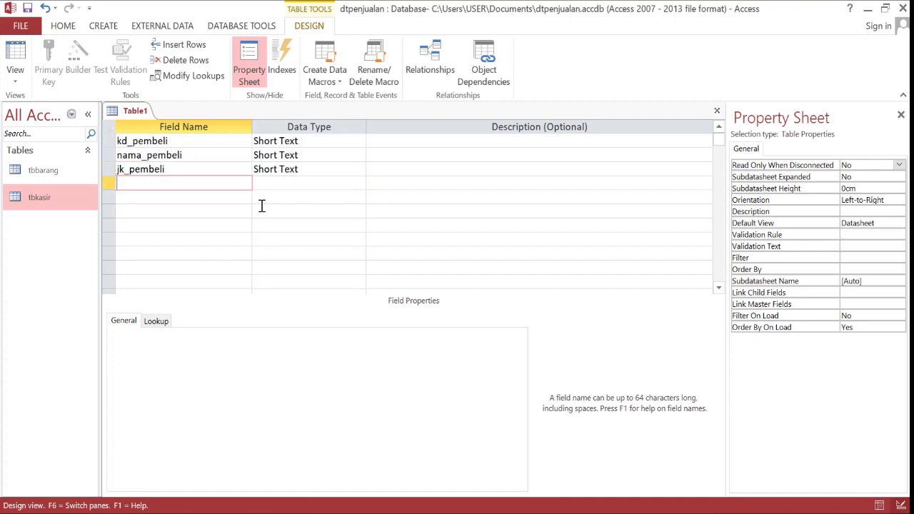
Add no_telp and alamat_pembeli fields below jk_pembeli with the Short Text data type.
text(no_telp)
key(Down)
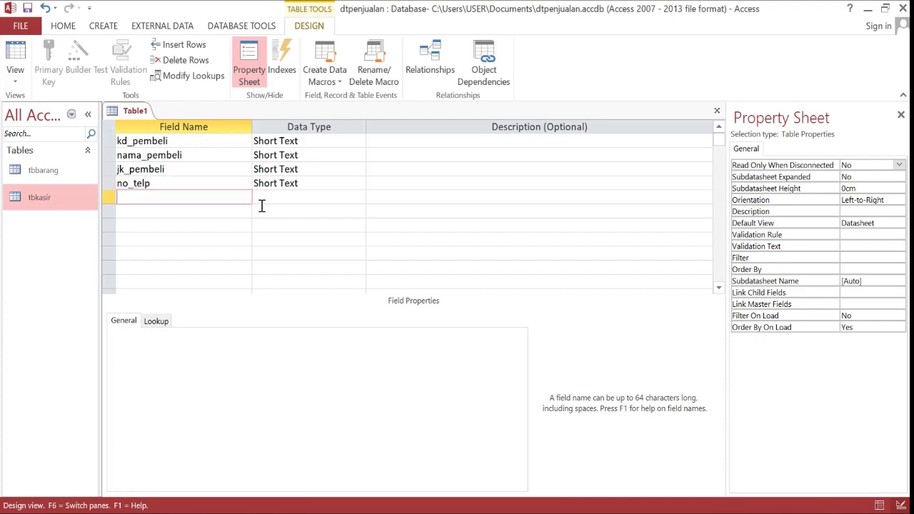
text(alamat_pembeli)
key(Return)
Change the no_telp field's data type to Number and make kd_pembeli the primary key.
key(Up)
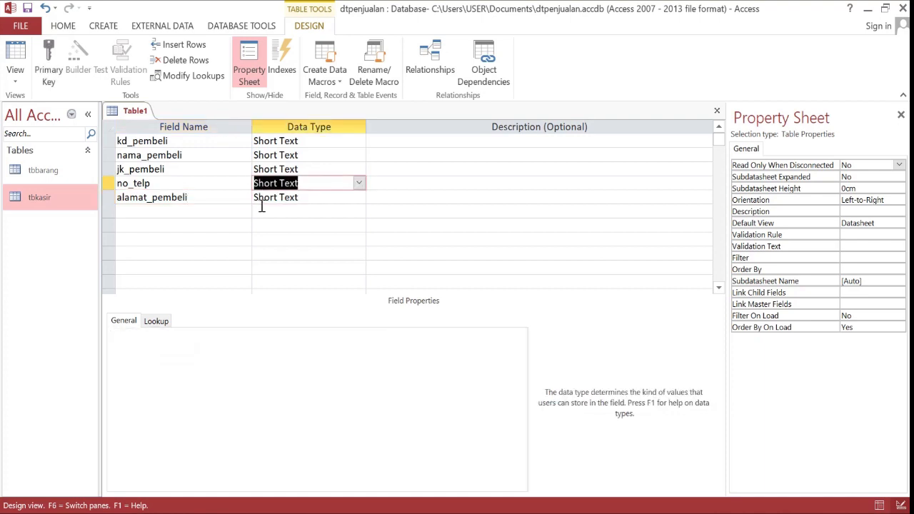
text(number)
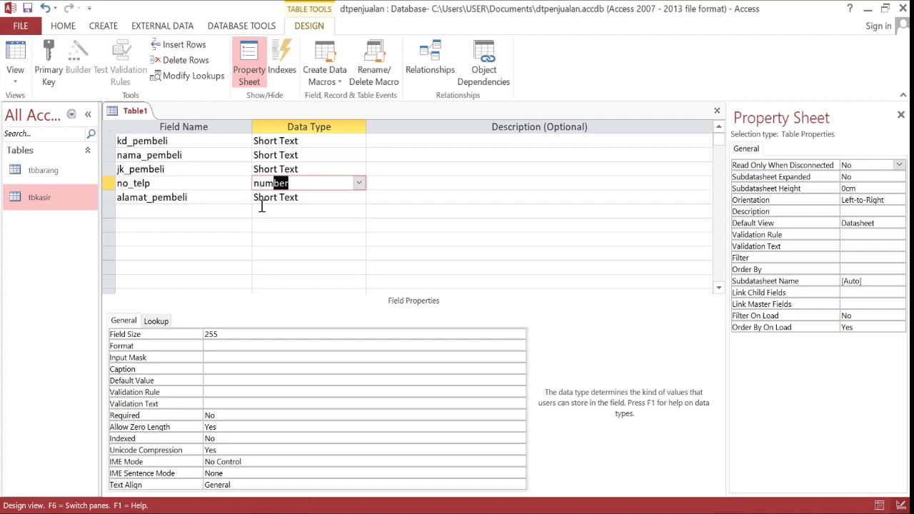
click(190, 142)
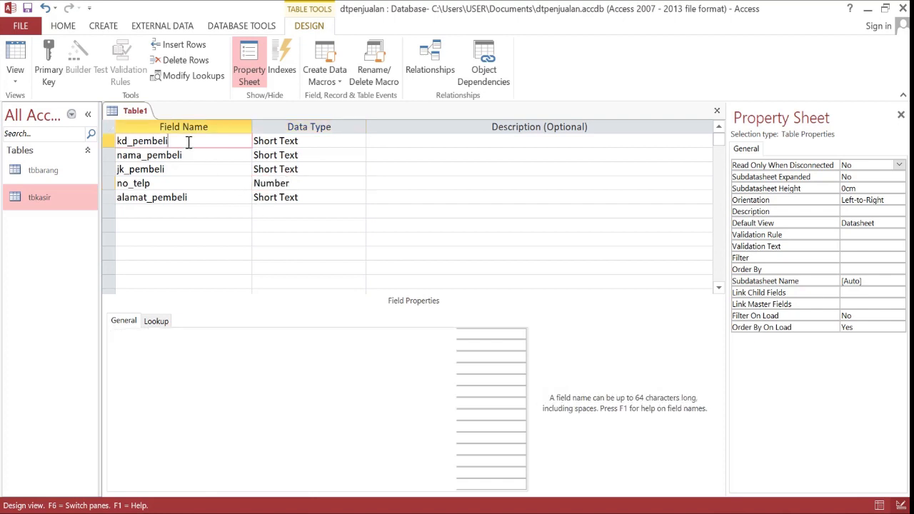
click(49, 77)
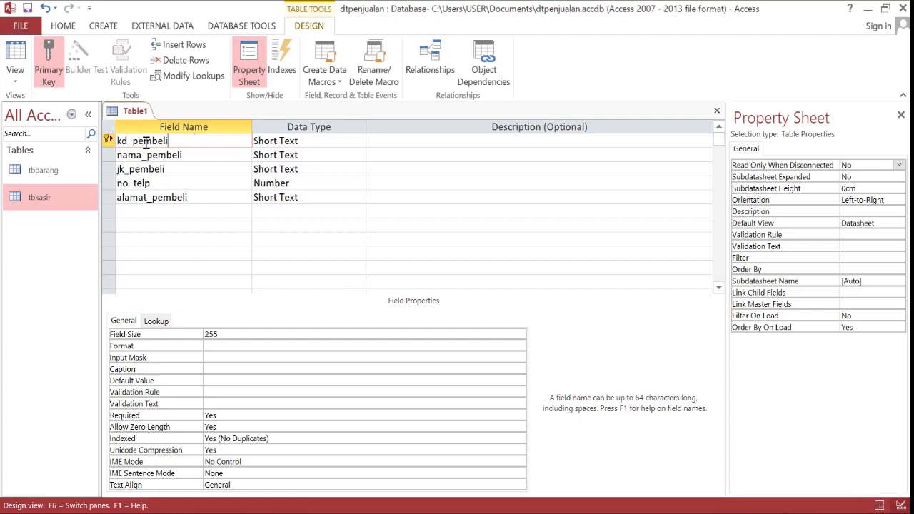
Save the table as tbpembeli and check its columns in Datasheet view before closing it.
right_click(130, 113)
click(151, 120)
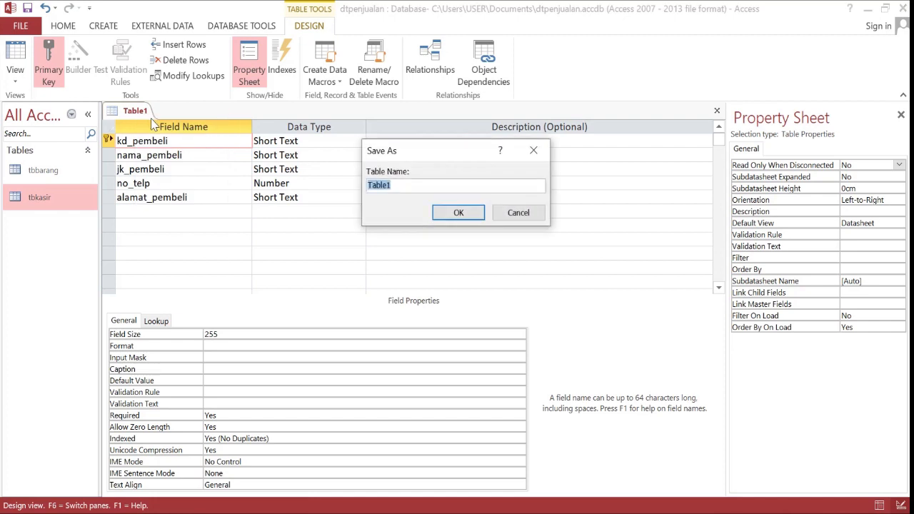
text(tb)
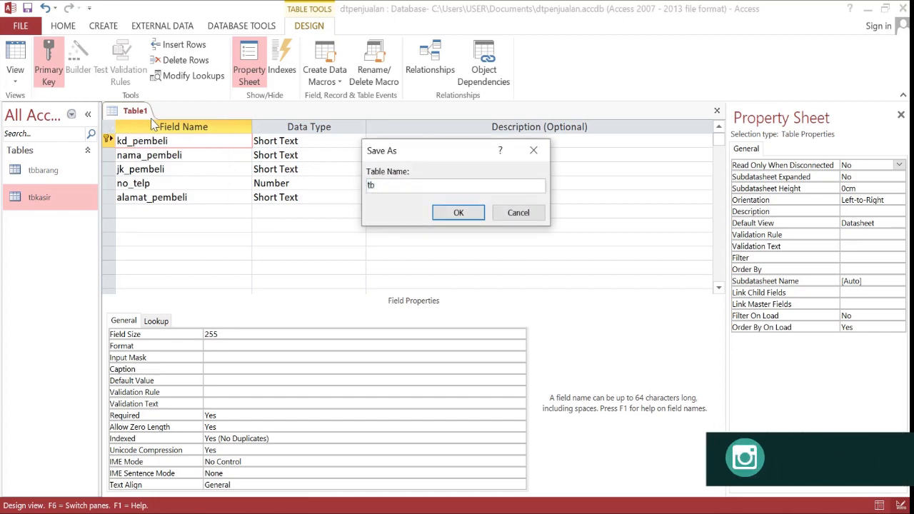
text(pembeli)
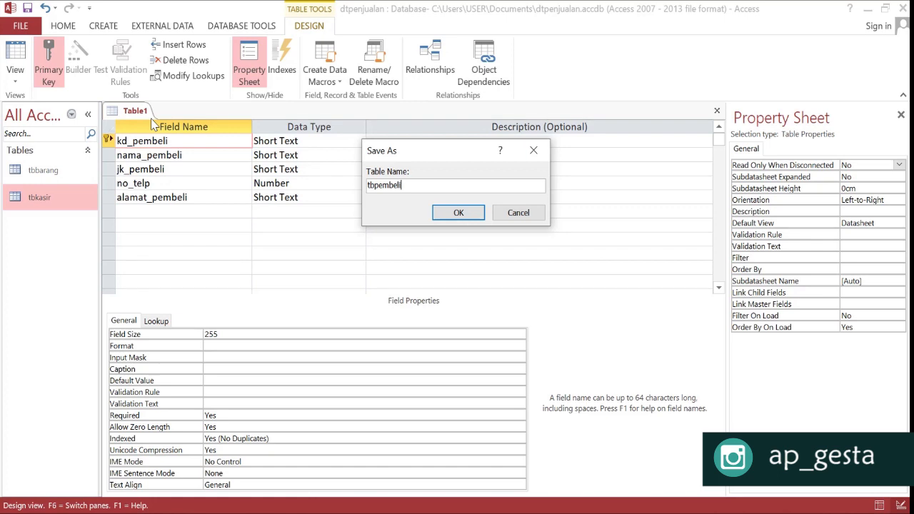
key(Return)
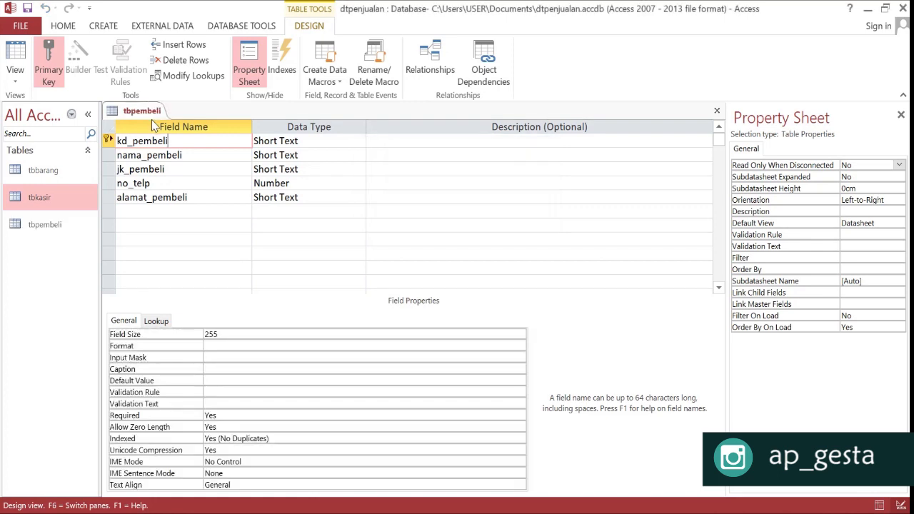
click(15, 56)
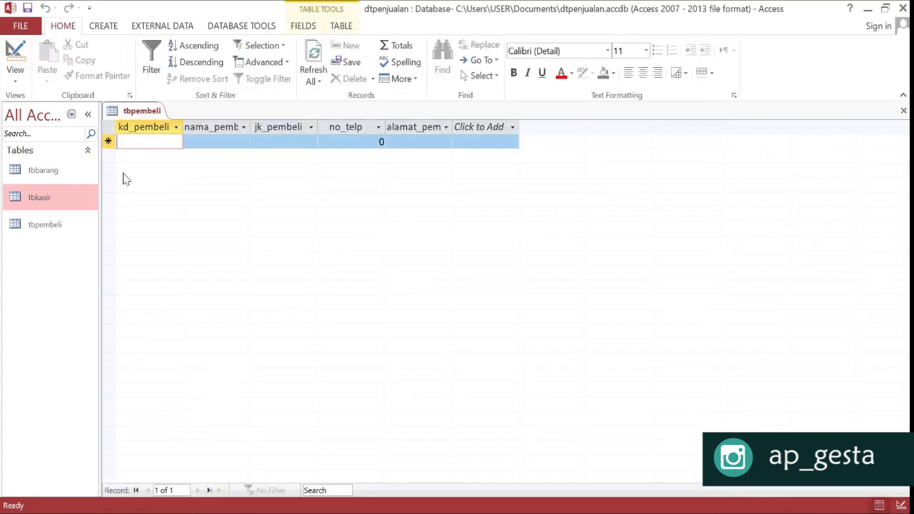
right_click(130, 114)
click(152, 143)
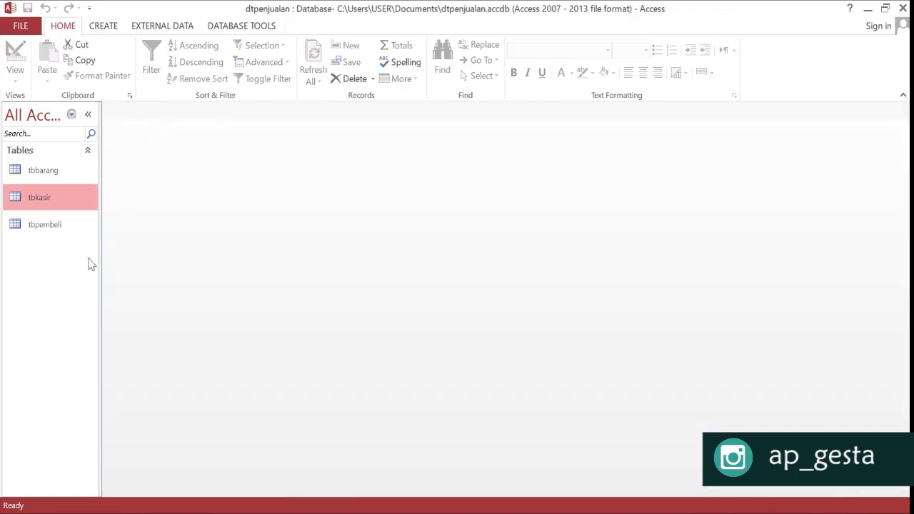
Create another table in Design view with kd_penjualan as a Short Text field and its primary key.
click(104, 29)
click(91, 61)
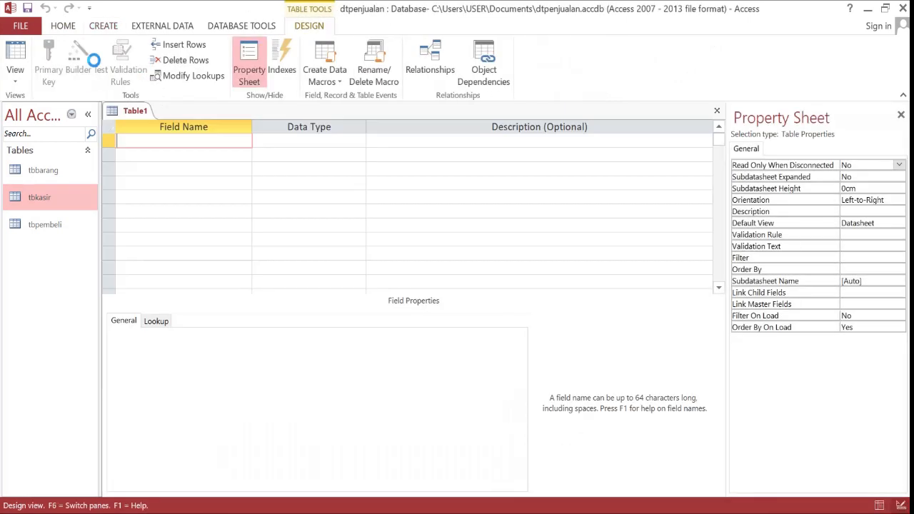
text(kd_penjualan)
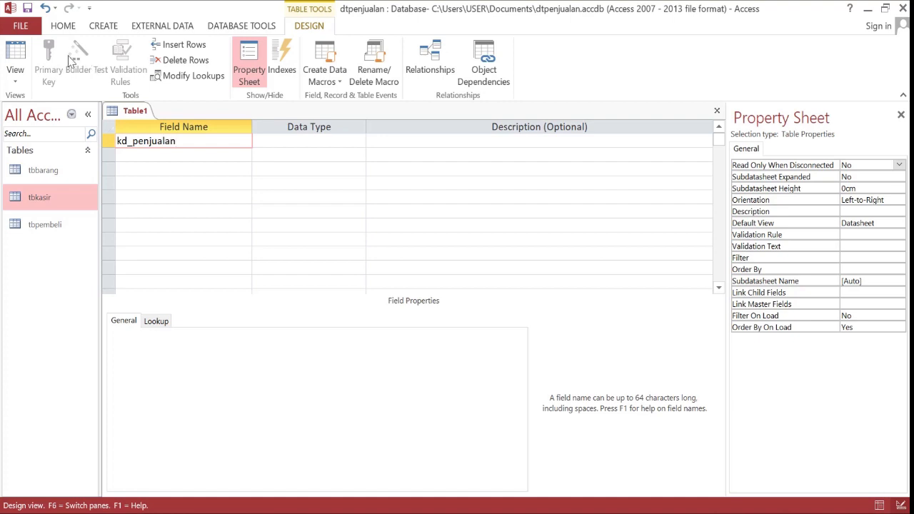
click(274, 141)
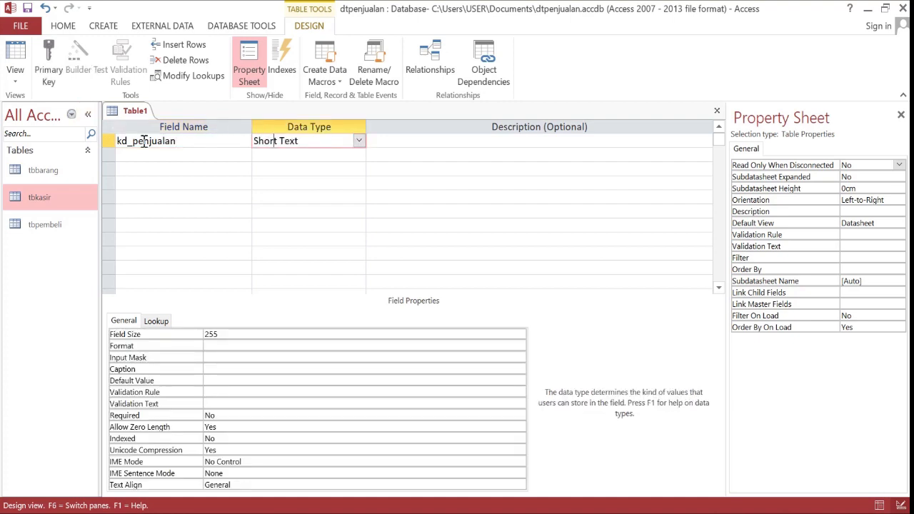
click(61, 78)
Save the new table under the name tbpenjualan.
right_click(121, 111)
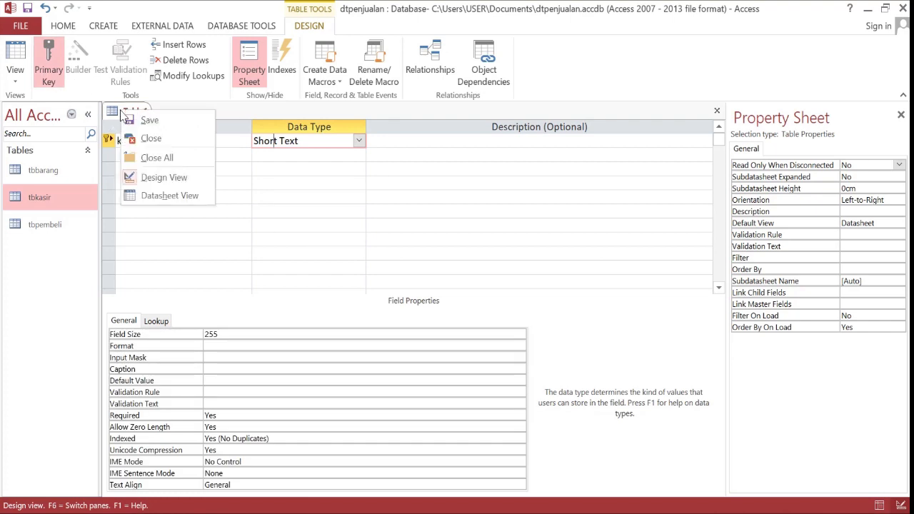
click(145, 121)
text(tb)
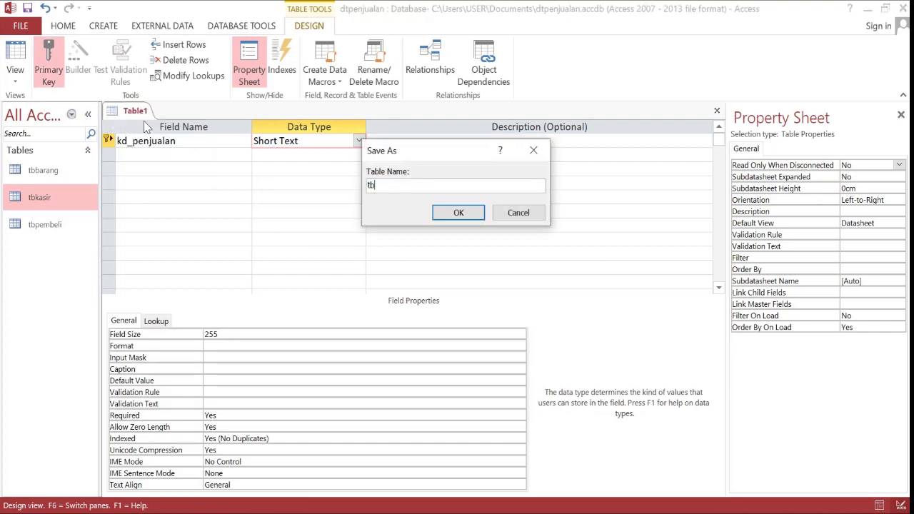
text(penjualan)
key(Return)
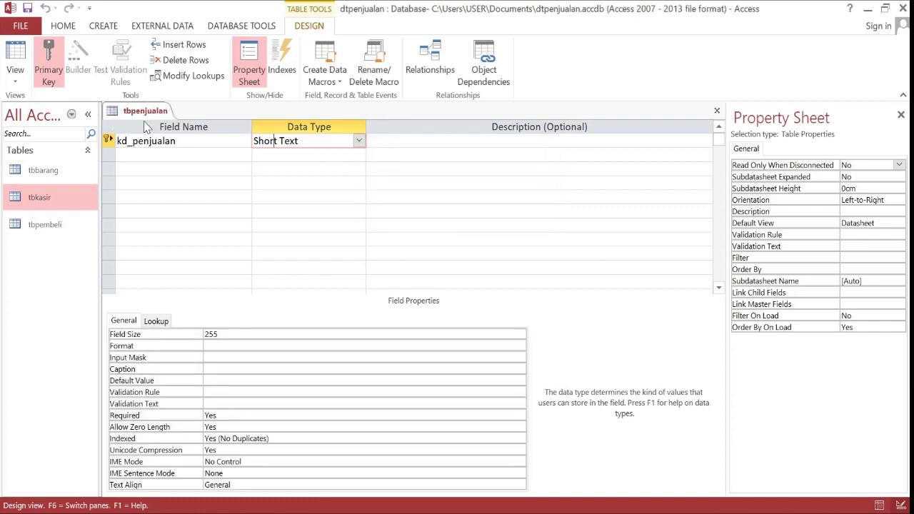
Add a tgl field below kd_penjualan with the Date/Time data type.
click(164, 153)
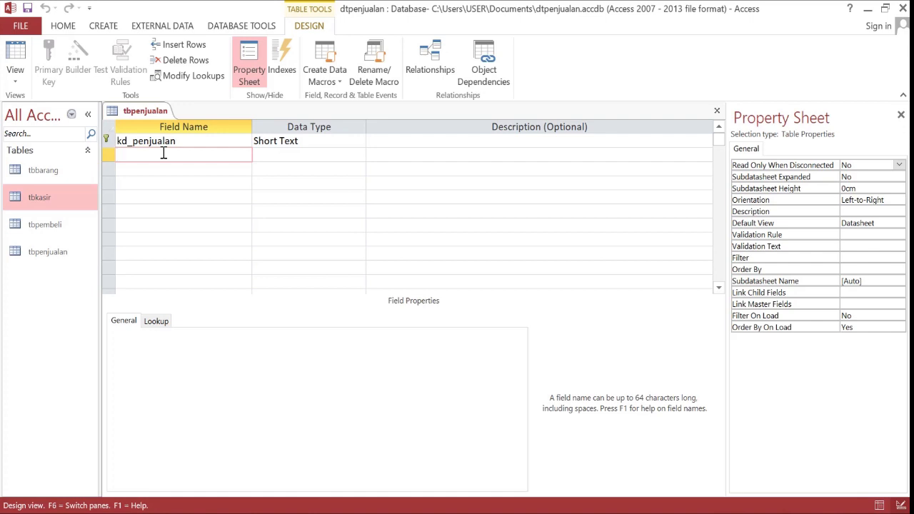
text(tgl)
key(Tab)
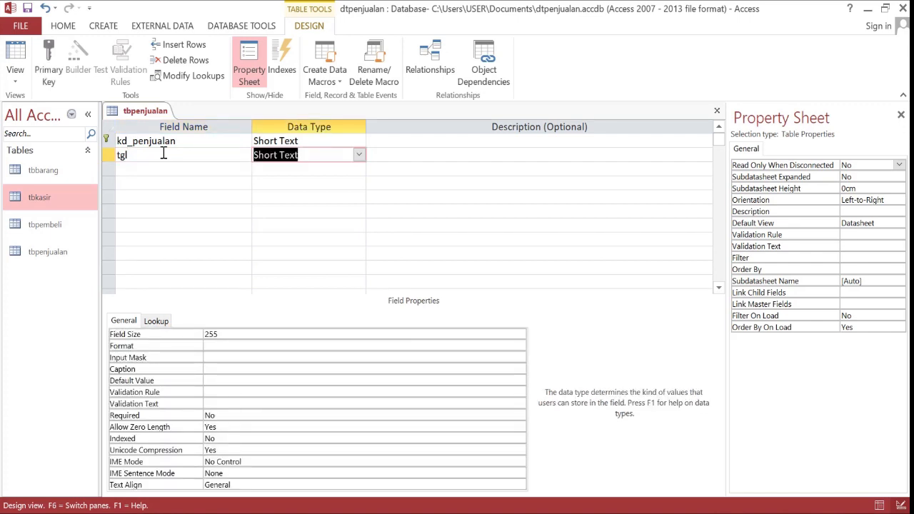
text(dat)
key(Tab)
key(Tab)
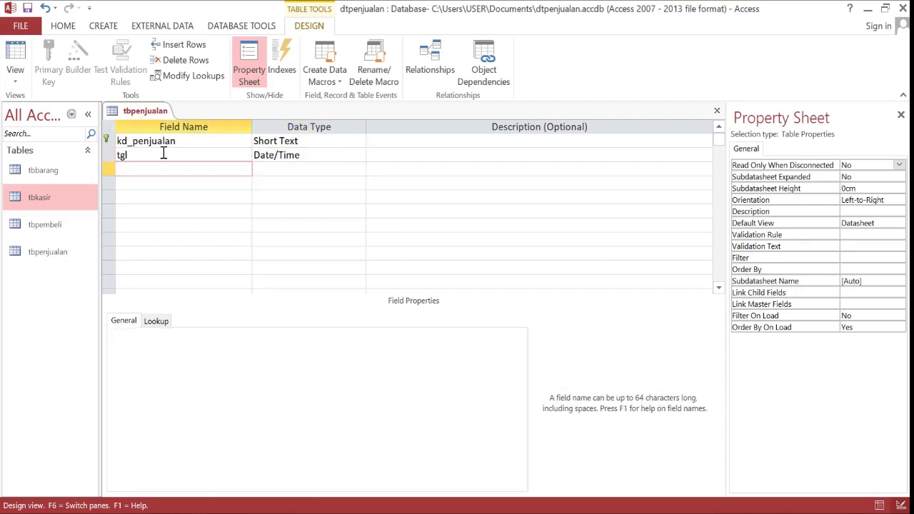
Add a kd_pembeli field below tgl and start a Lookup Wizard for it that takes values from the tbpembeli table.
text(kd_pembeli)
key(Tab)
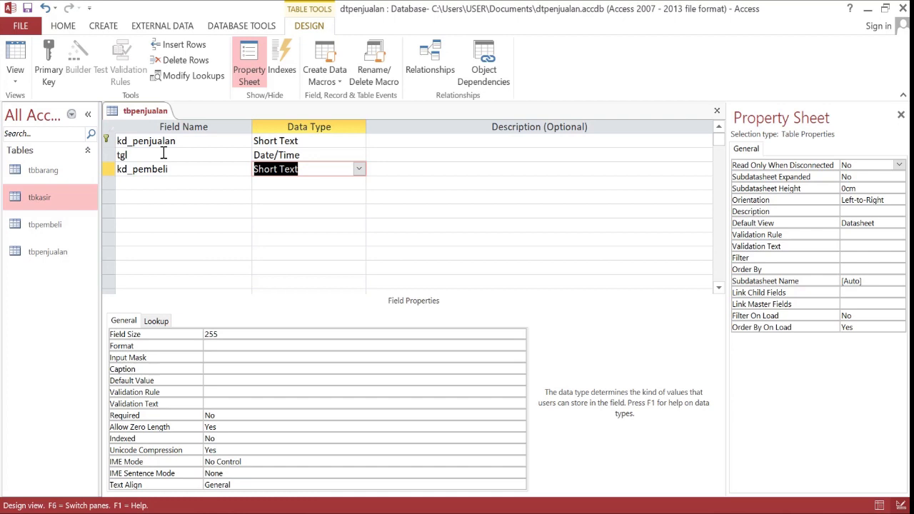
text(loo)
key(Return)
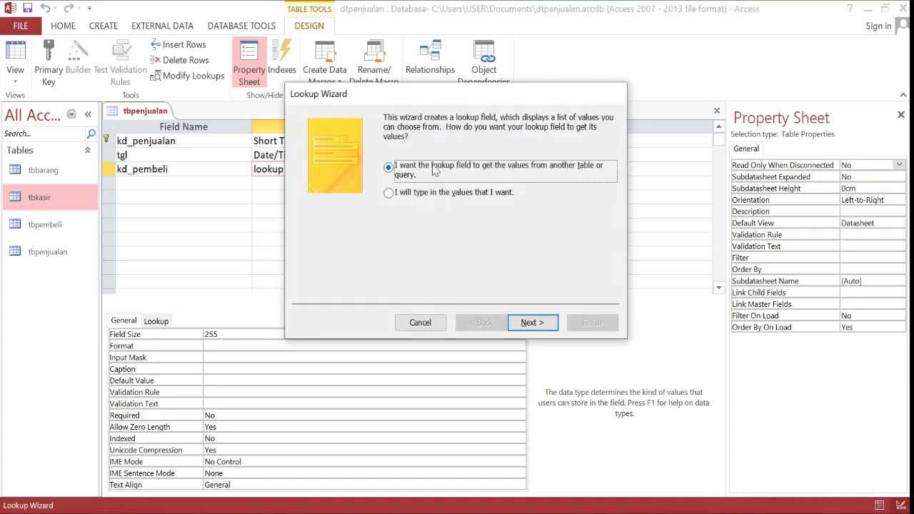
click(532, 322)
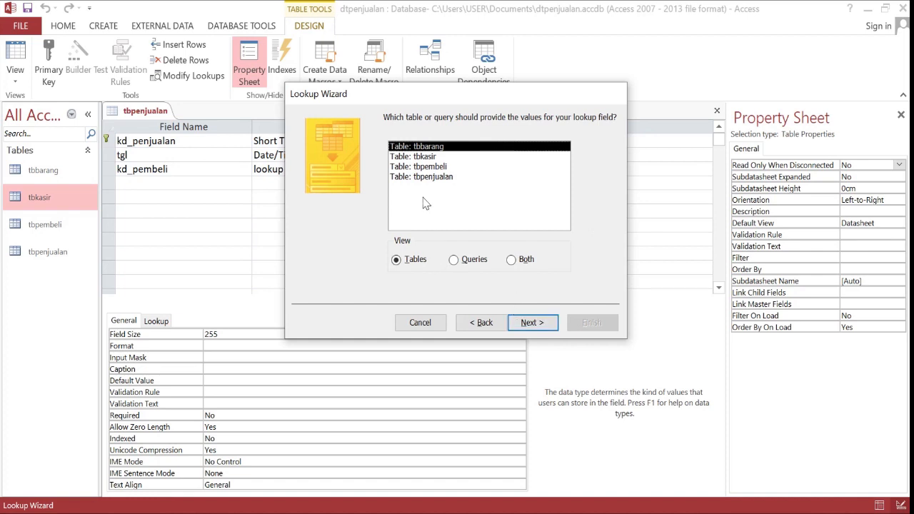
click(422, 168)
click(529, 323)
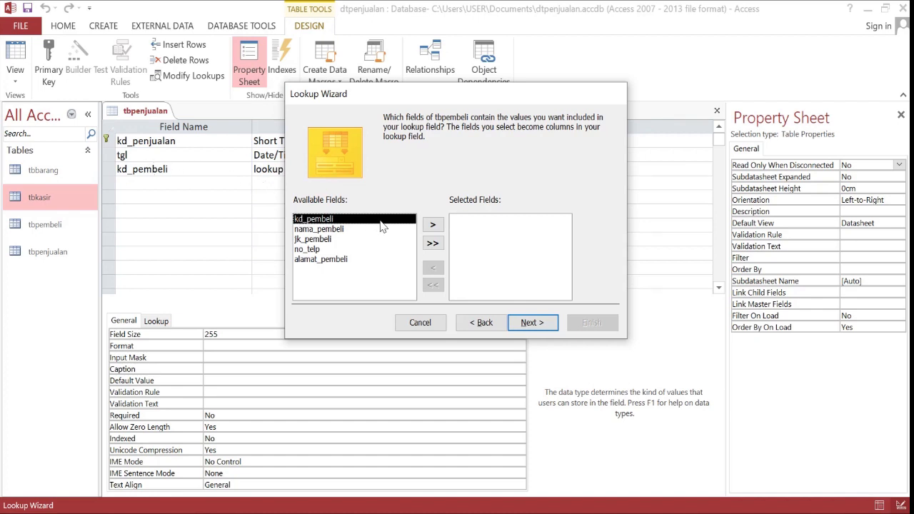
Include kd_pembeli as the only lookup column, keep the default sorting, and finish the wizard, saving the table to create the relationship.
click(434, 225)
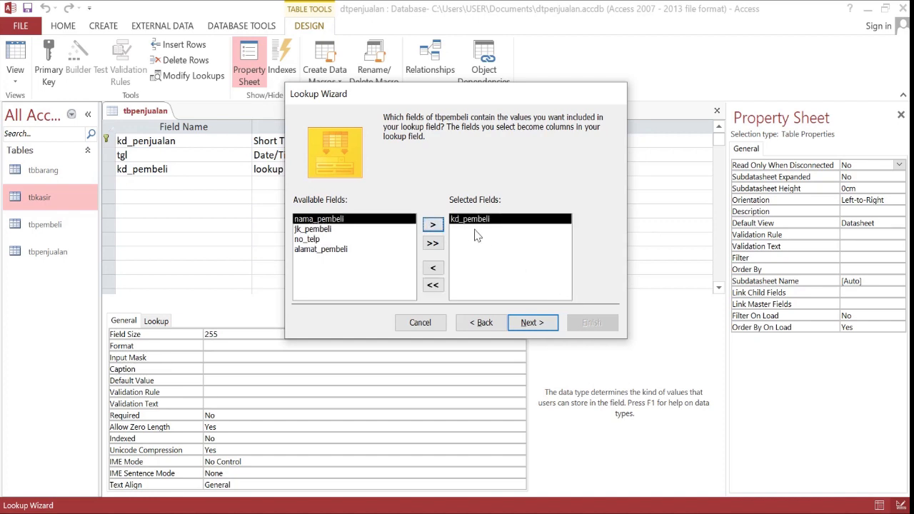
click(543, 323)
click(525, 323)
click(522, 323)
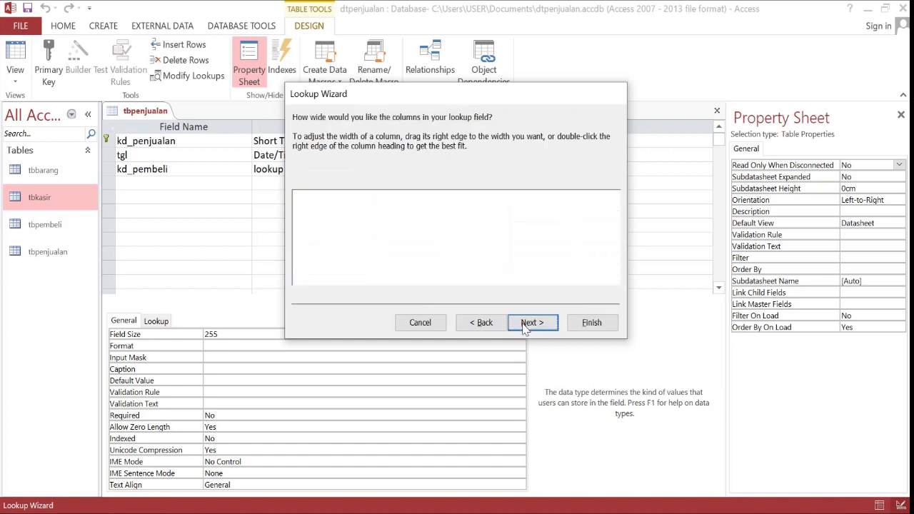
click(604, 323)
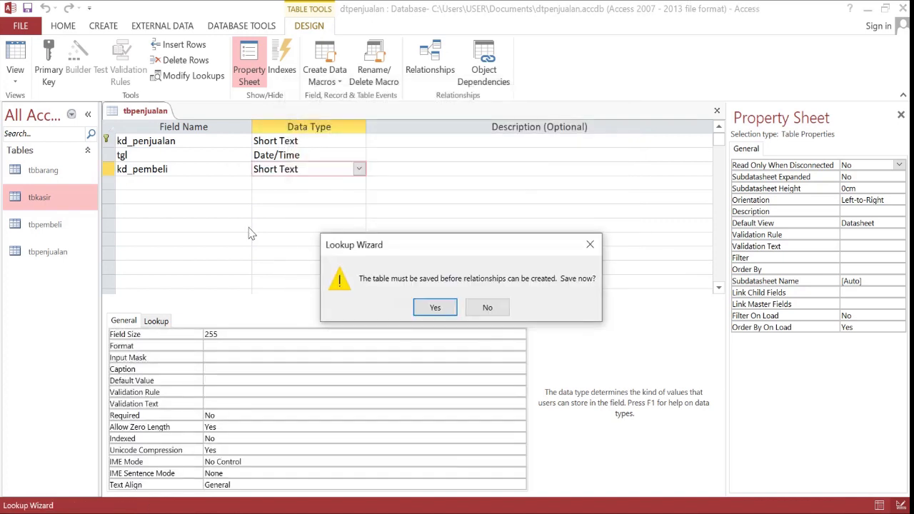
click(437, 306)
Add a grandtotal field below kd_pembeli with the Number data type.
click(197, 184)
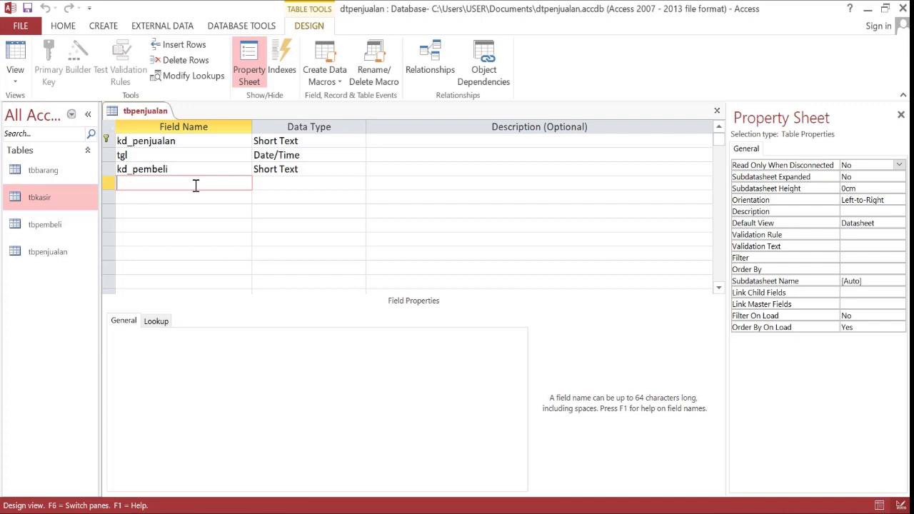
text(grandtotal)
key(Left)
key(Left)
key(Left)
key(Left)
key(Tab)
text(nu)
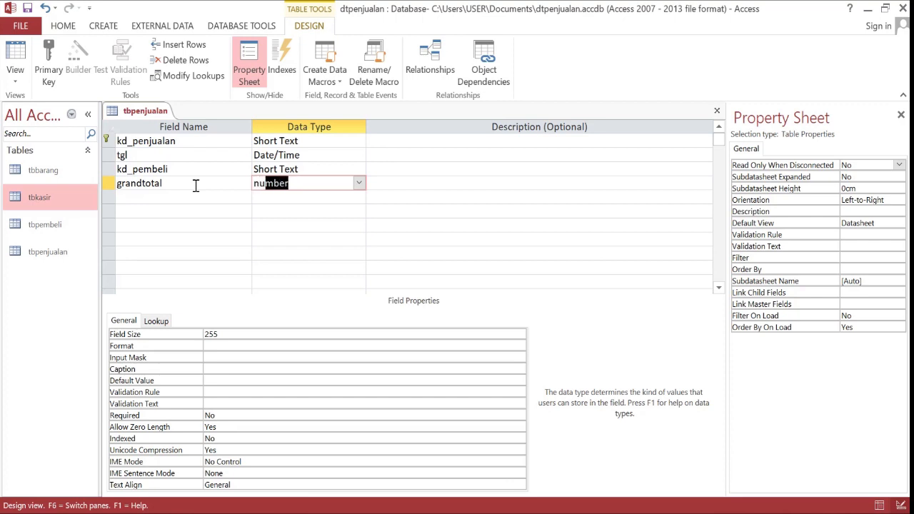
text(mber)
key(shift+Tab)
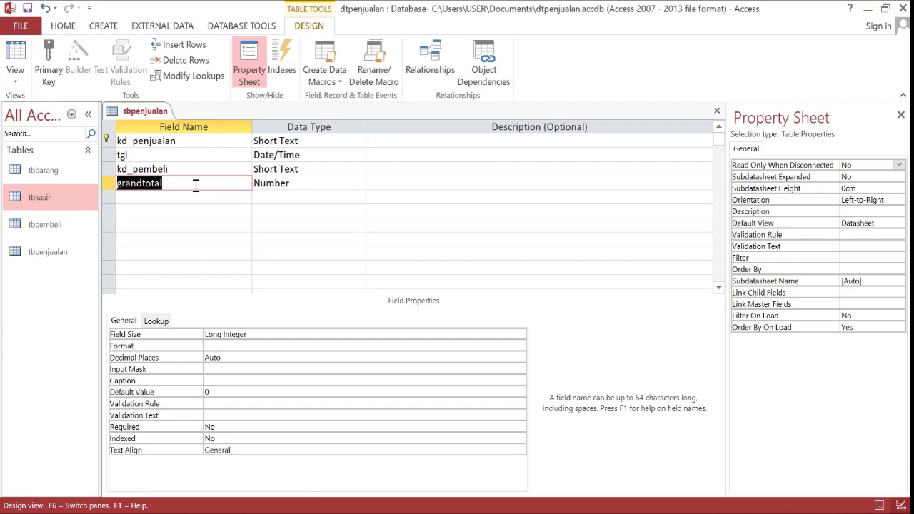
Add a bayar field below grandtotal with the Number data type.
key(Tab)
key(Tab)
key(Tab)
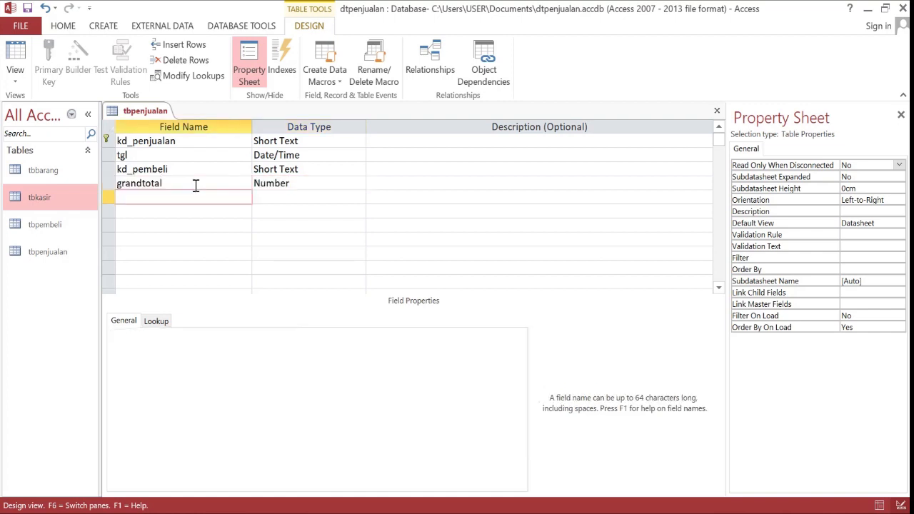
text(bayar)
key(Tab)
text(number)
key(Down)
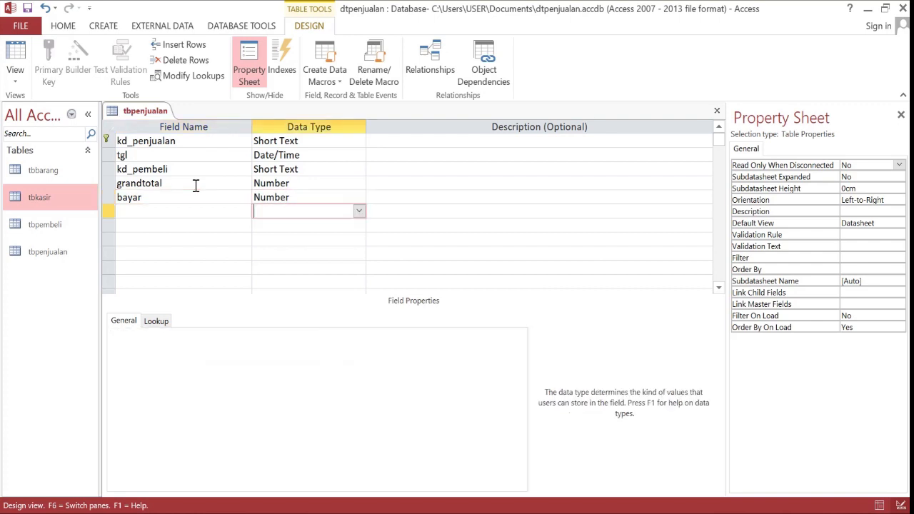
Add a kembali field below bayar with the Number data type.
key(shift+Tab)
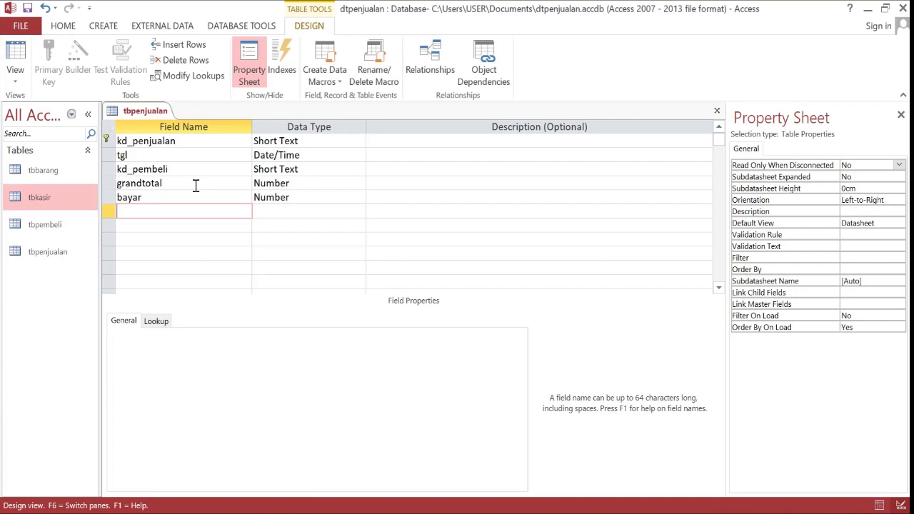
text(kembali)
key(Tab)
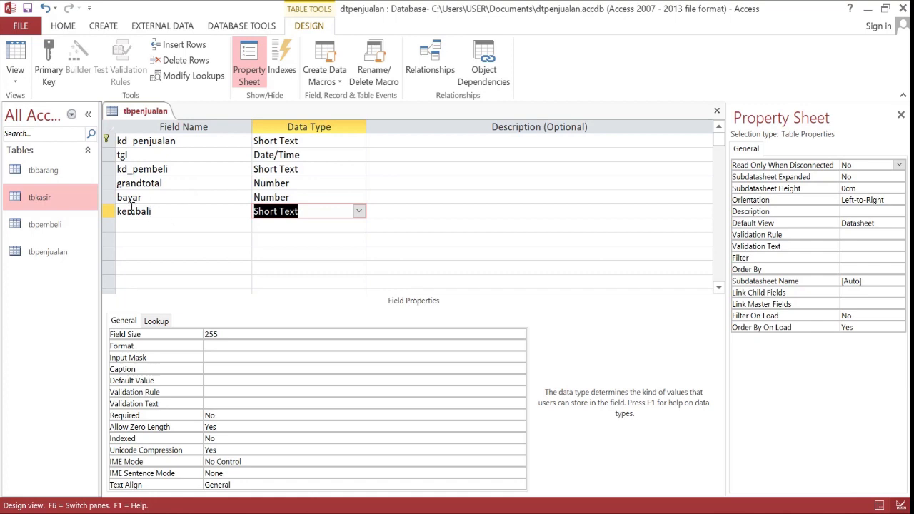
drag(143, 198, 112, 199)
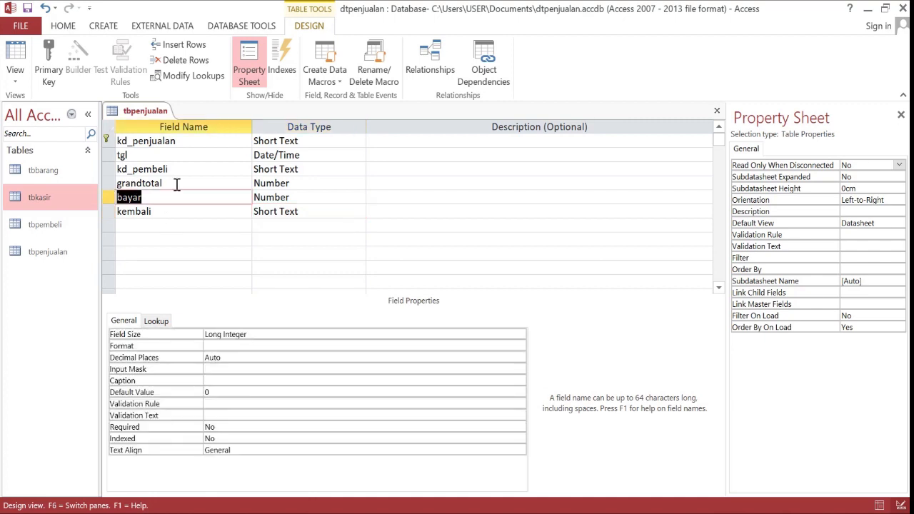
drag(175, 183, 112, 183)
click(281, 216)
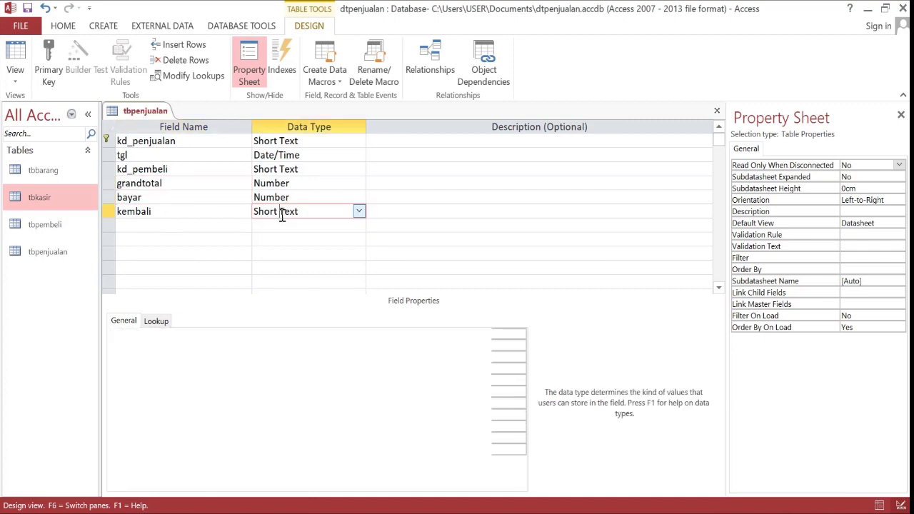
key(Left)
key(Left)
key(Left)
key(Left)
key(Left)
key(Left)
key(Right)
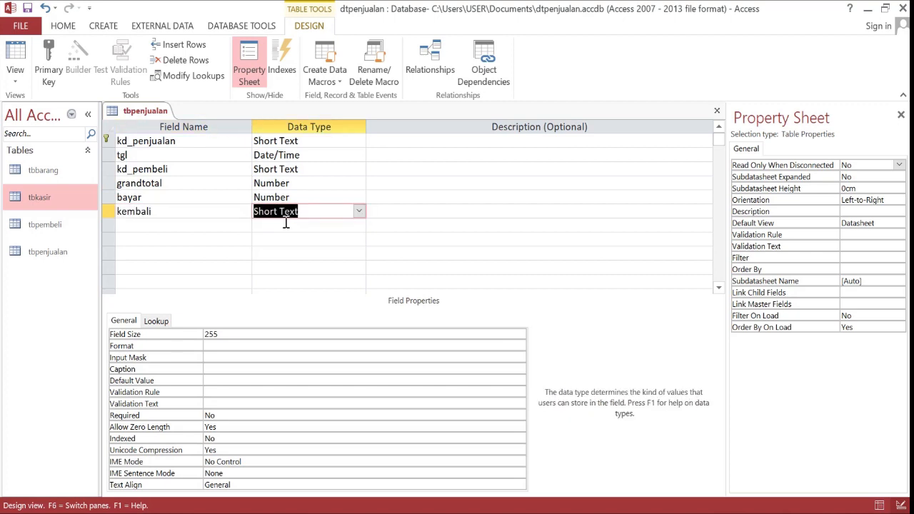
text(number)
key(Tab)
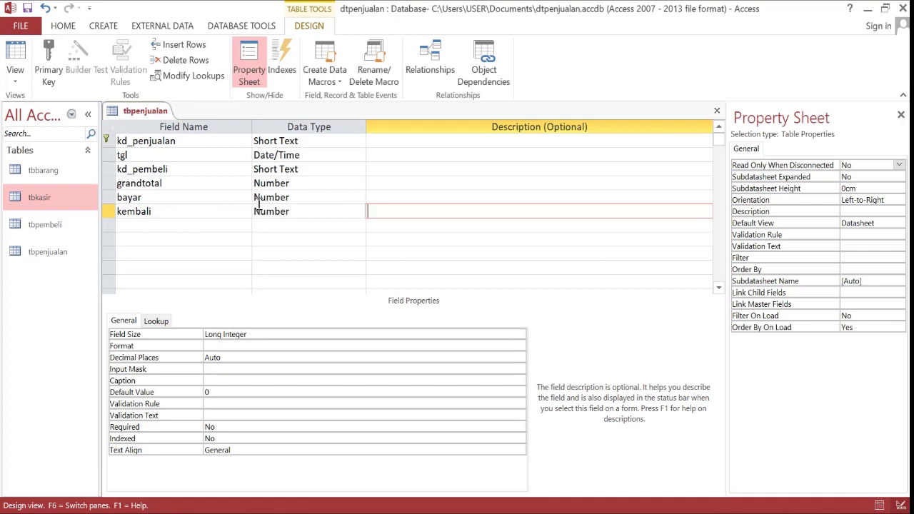
Save the design of the tbpenjualan table.
right_click(158, 113)
click(170, 122)
click(159, 160)
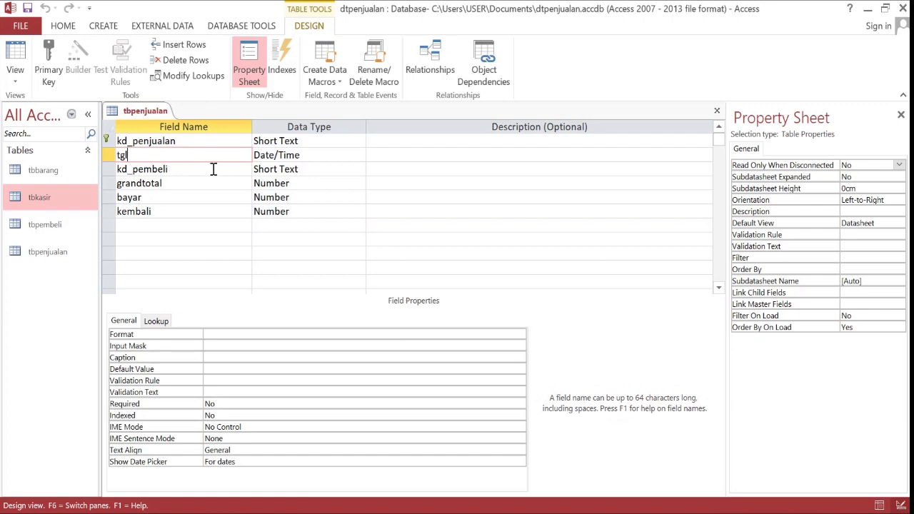
Add a kd_kasir field below kembali and start a Lookup Wizard for it that takes values from the tbkasir table.
drag(206, 169, 95, 172)
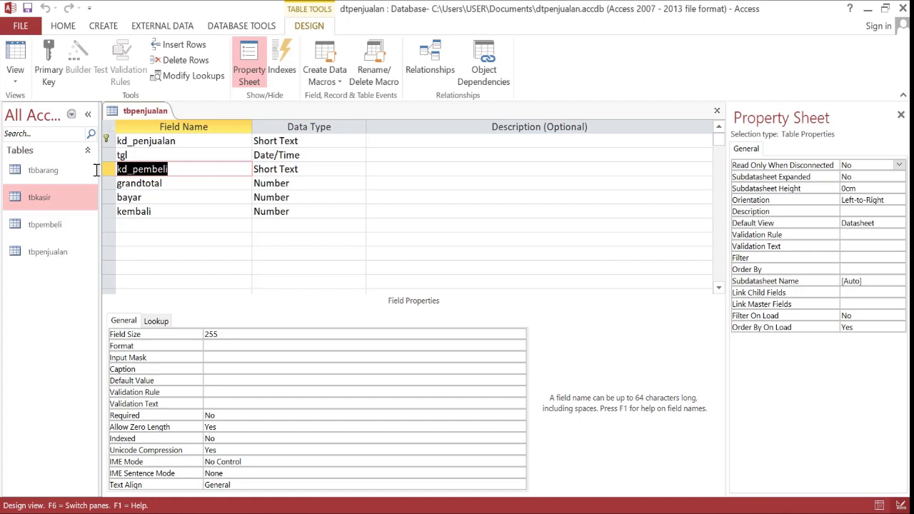
click(134, 232)
text(kd)
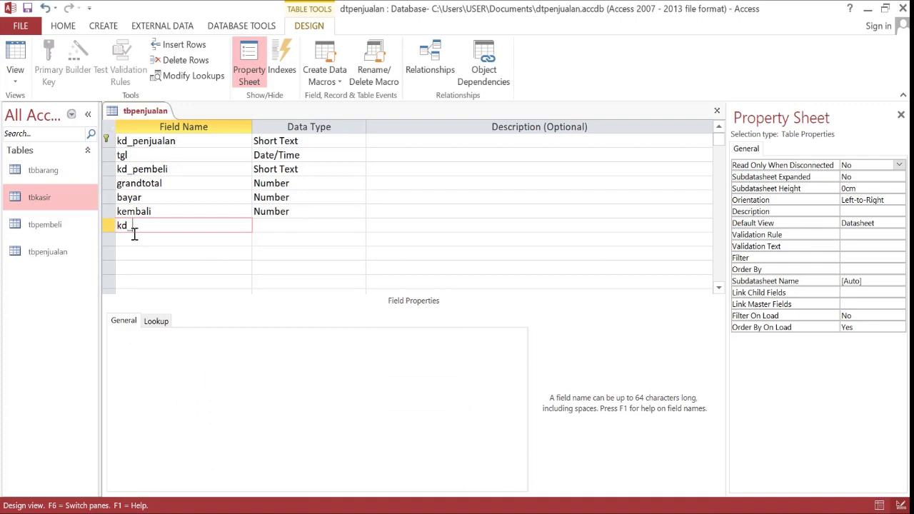
text(_kasir)
key(Tab)
text(loo)
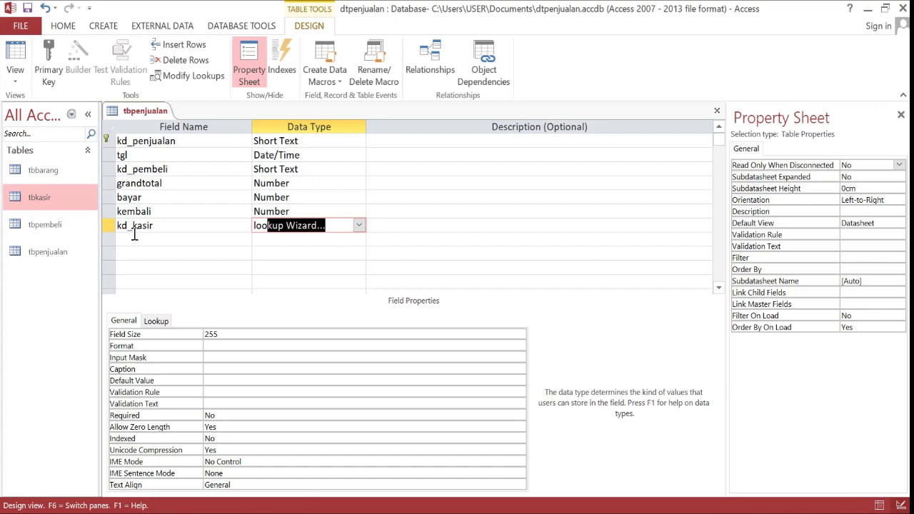
key(Return)
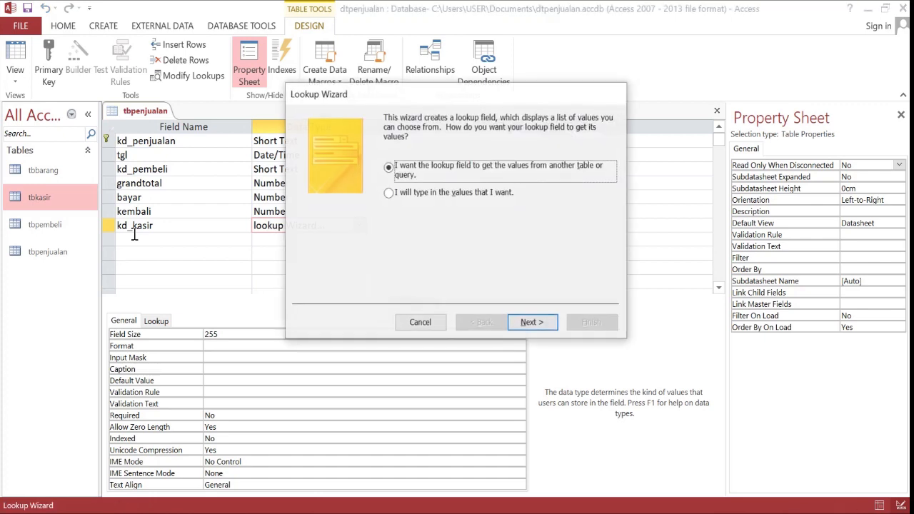
key(Return)
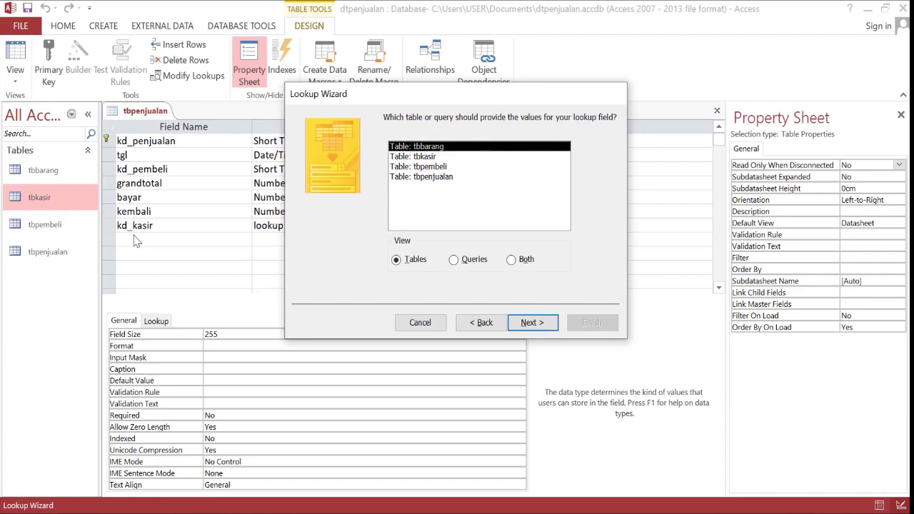
click(432, 157)
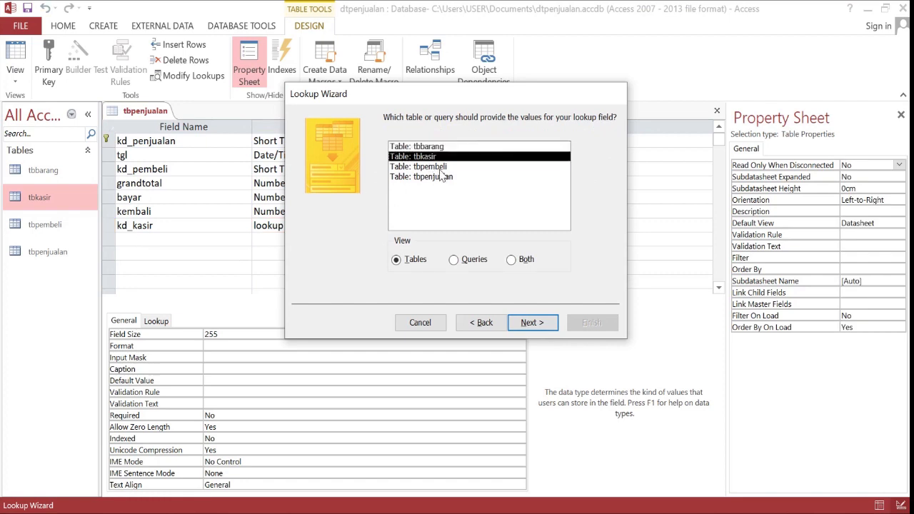
click(534, 322)
Include kd_kasir as the only lookup column, keep the default sorting, and finish the wizard, saving the table to create the relationship.
click(433, 224)
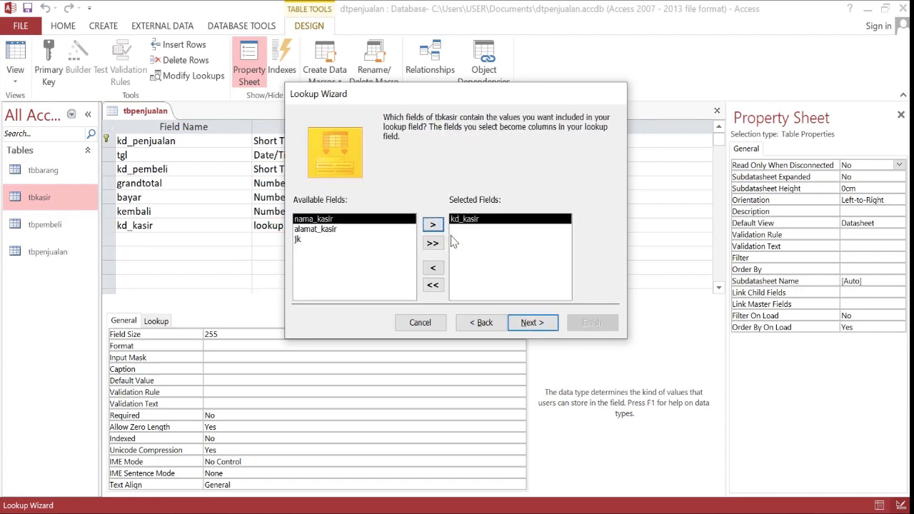
click(528, 322)
click(547, 326)
click(547, 327)
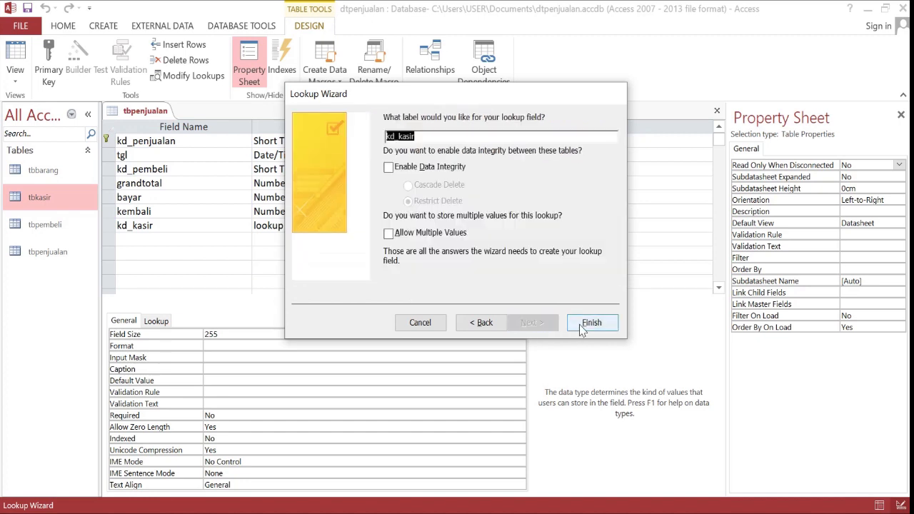
click(586, 326)
click(435, 307)
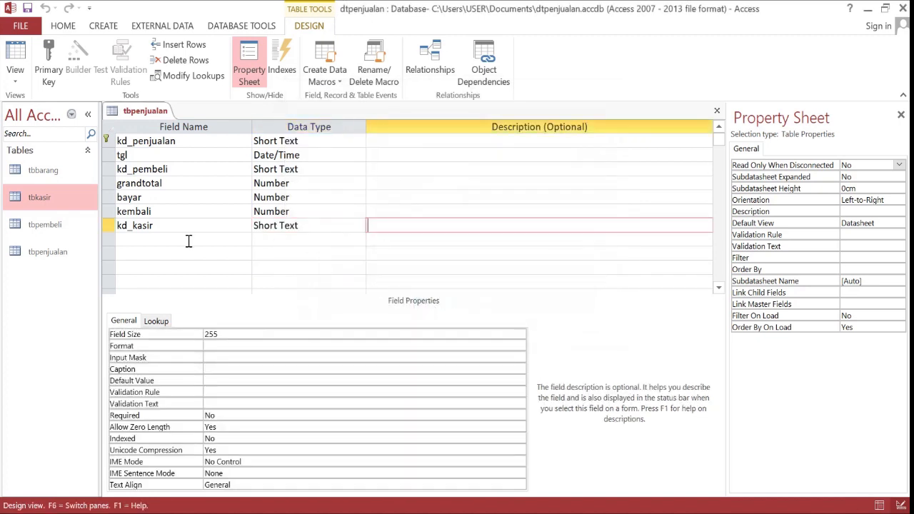
Move the kd_kasir field between tgl and kd_pembeli, and close the tbpenjualan table.
click(109, 225)
drag(109, 226, 107, 173)
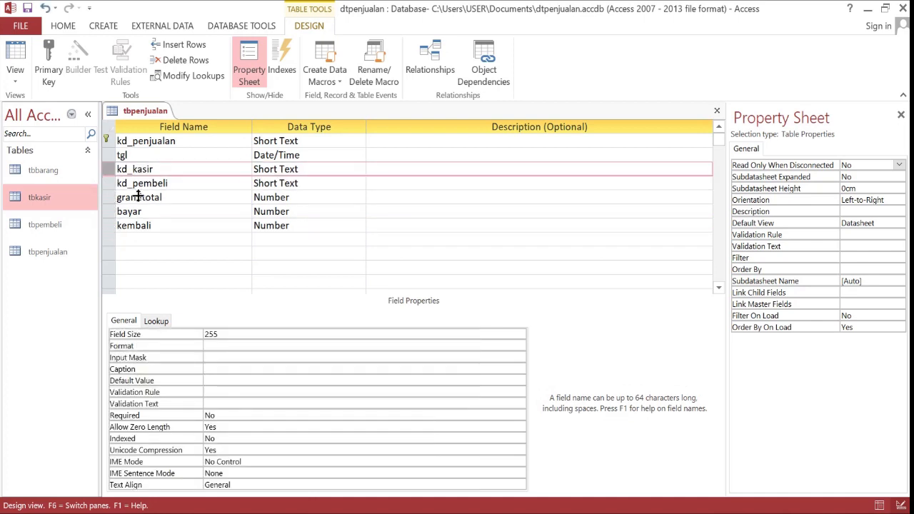
click(194, 171)
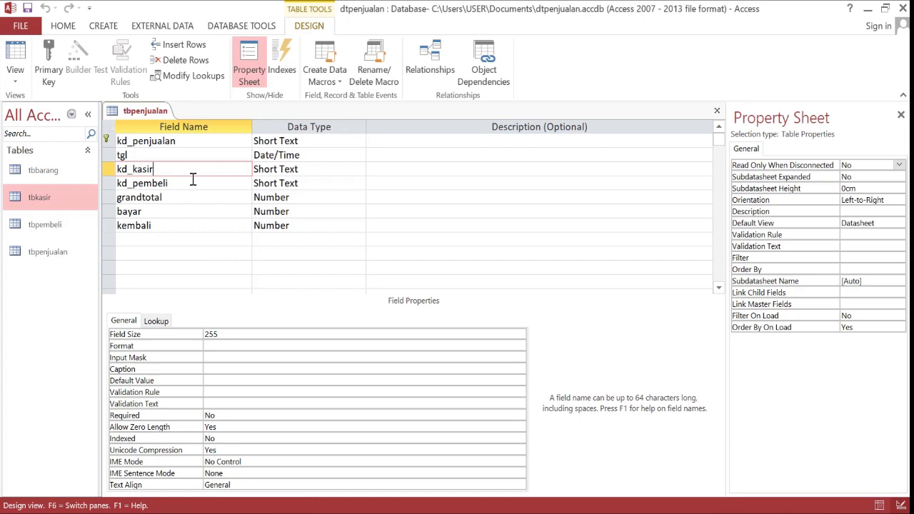
key(Tab)
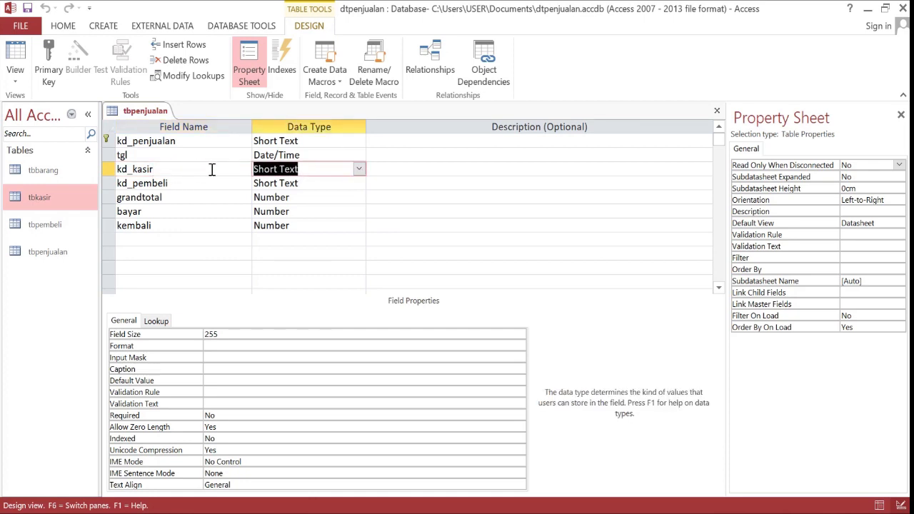
drag(246, 168, 133, 163)
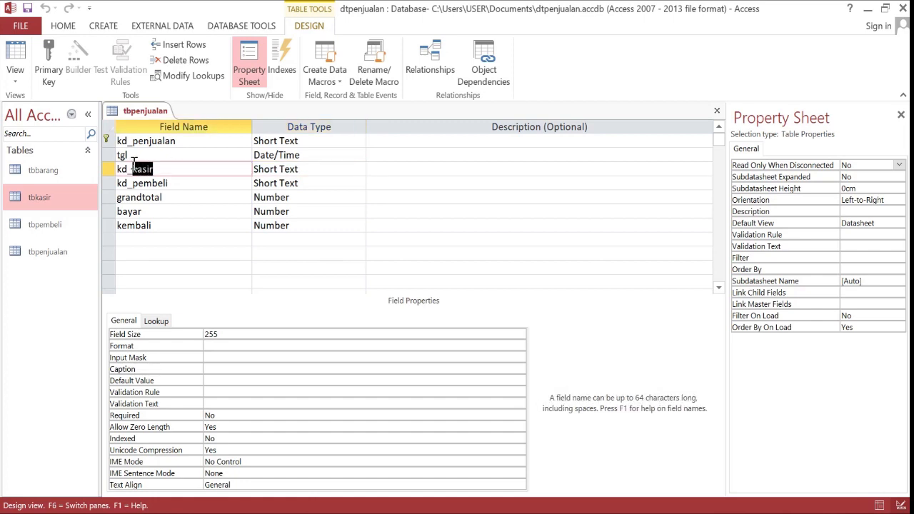
drag(182, 183, 132, 184)
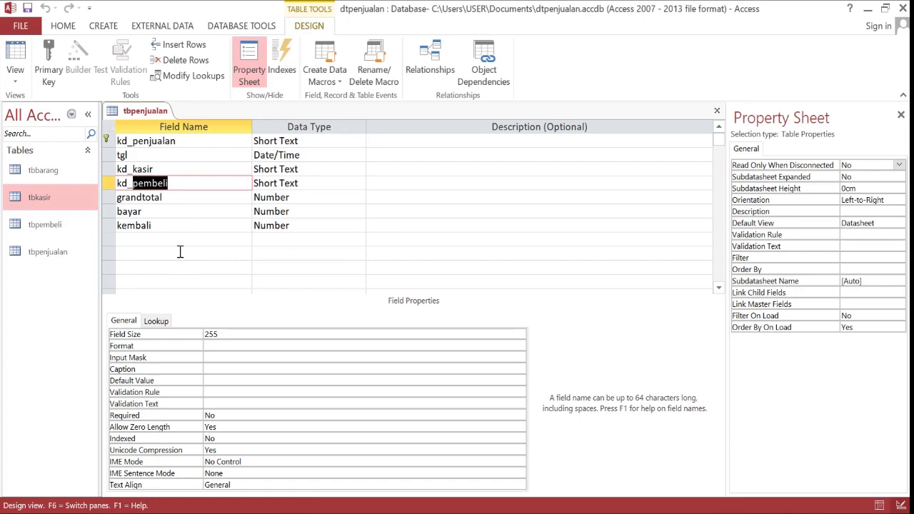
right_click(166, 121)
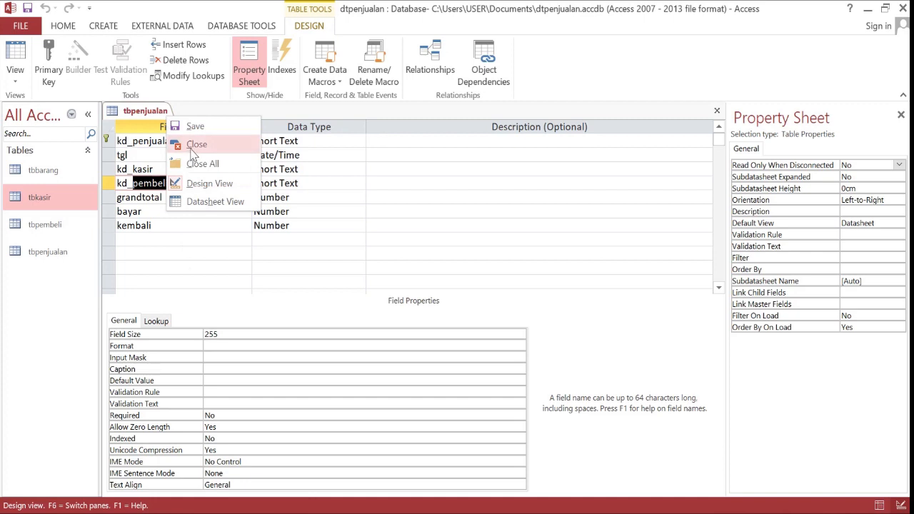
click(199, 147)
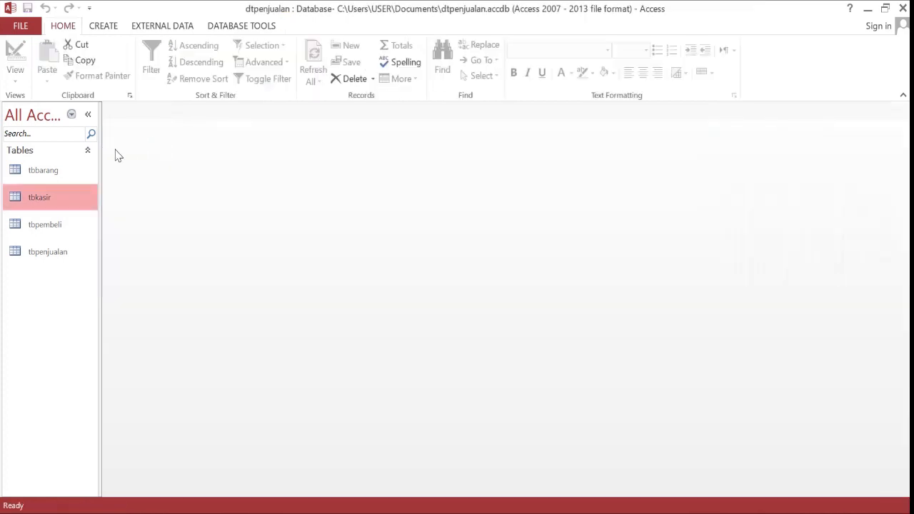
Create a new table in design view with a kd_penjualan field and start the Lookup Wizard for it.
click(104, 26)
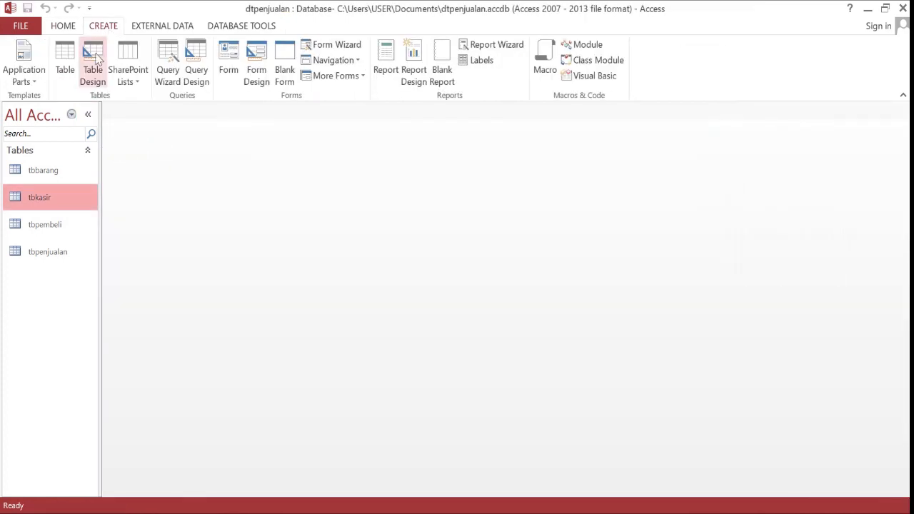
click(92, 59)
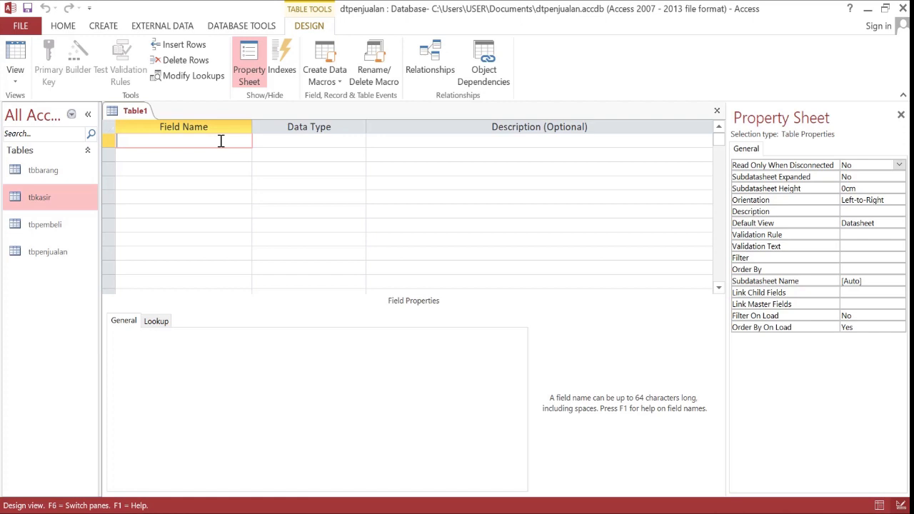
text(kd_penjualan)
key(Tab)
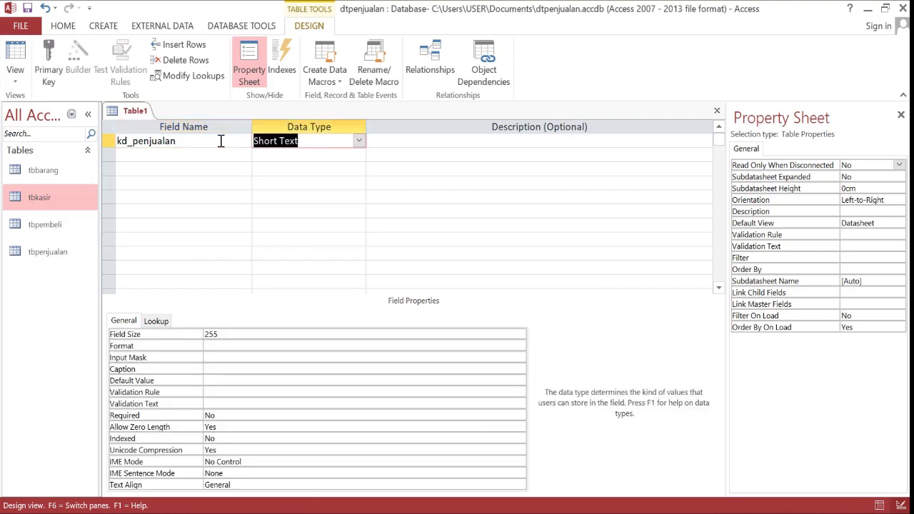
text(lookup Wizard...)
key(Return)
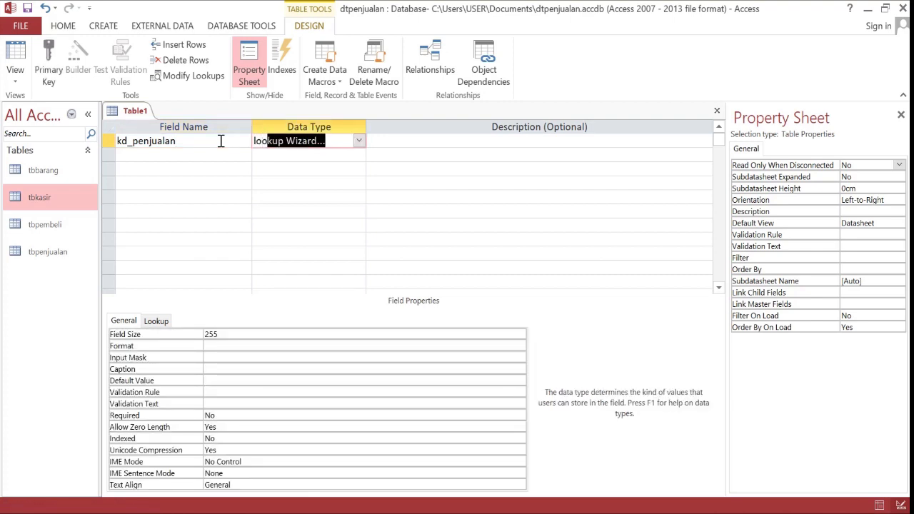
Look up values from the tbpenjualan table with kd_penjualan as the only column, keep the default sorting and label, and finish the wizard.
click(532, 323)
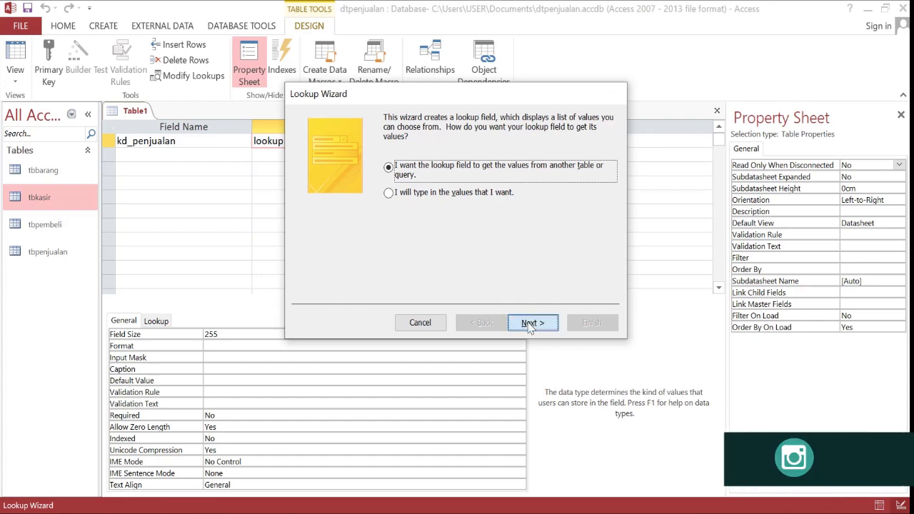
click(418, 179)
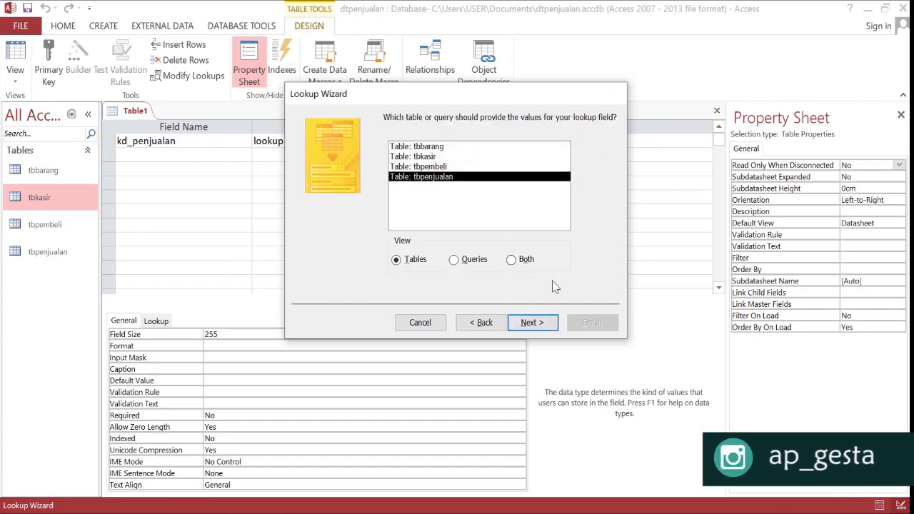
click(536, 322)
click(433, 226)
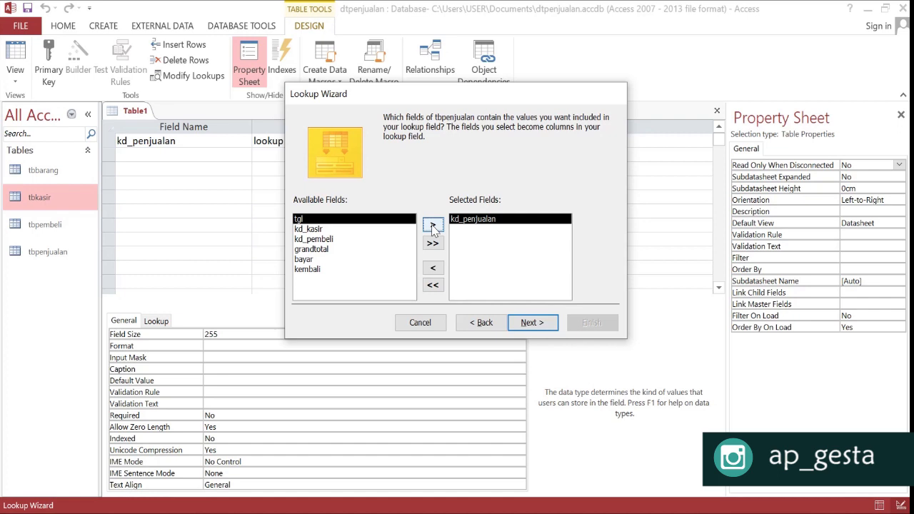
click(527, 323)
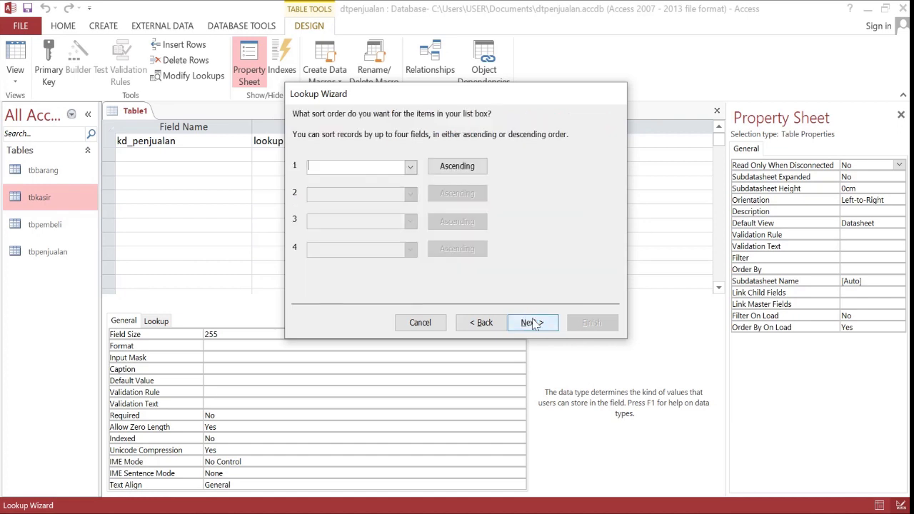
click(528, 323)
click(532, 322)
click(592, 322)
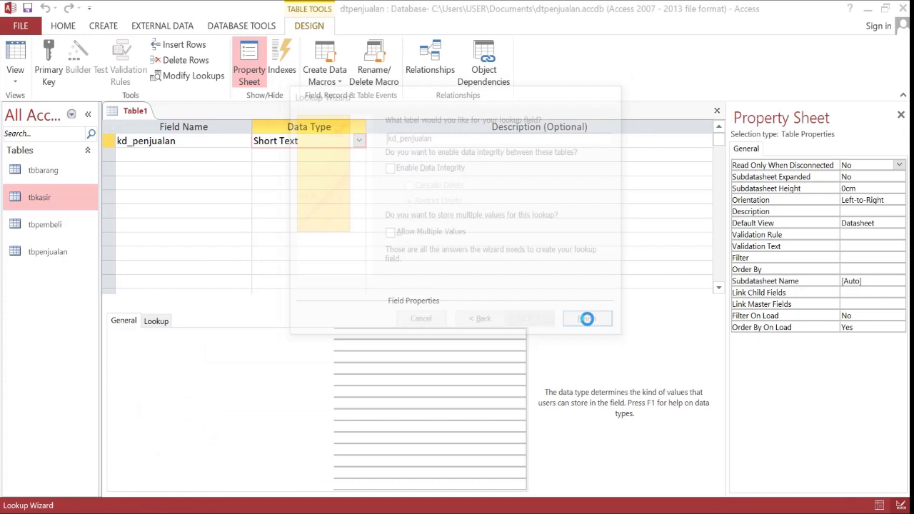
Save the new table as tbdetail_penjualan and let a primary key be created for it.
click(434, 308)
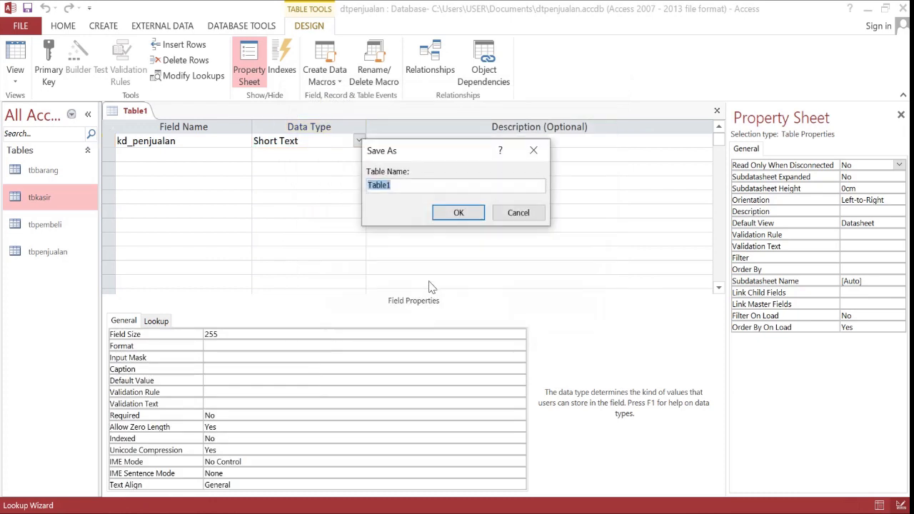
text(tbdetailpen)
key(BackSpace)
key(BackSpace)
key(BackSpace)
text(_penjualan)
click(457, 215)
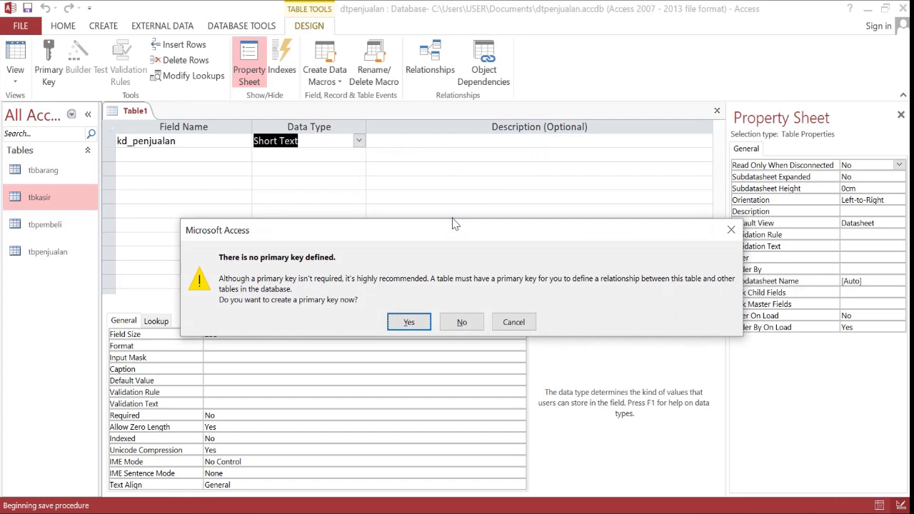
key(Return)
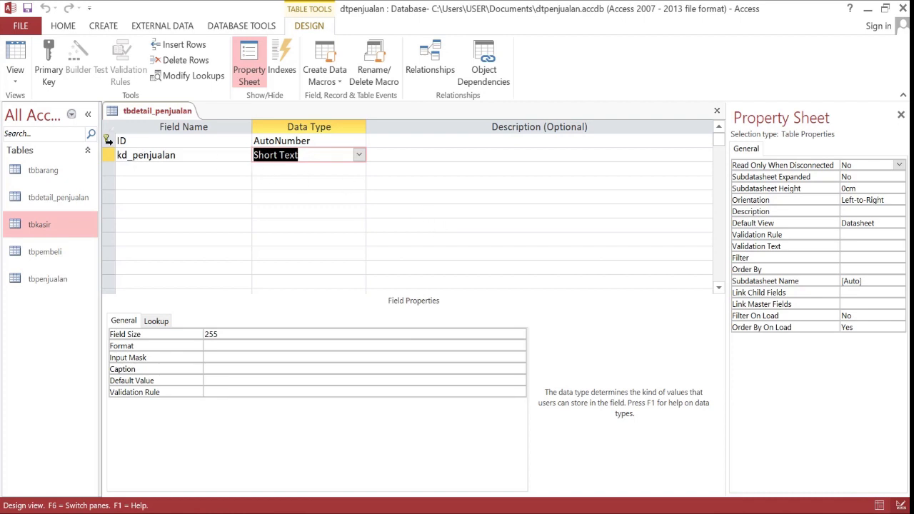
Delete the ID primary key field from the tbdetail_penjualan table and confirm the deletion.
click(108, 141)
right_click(108, 141)
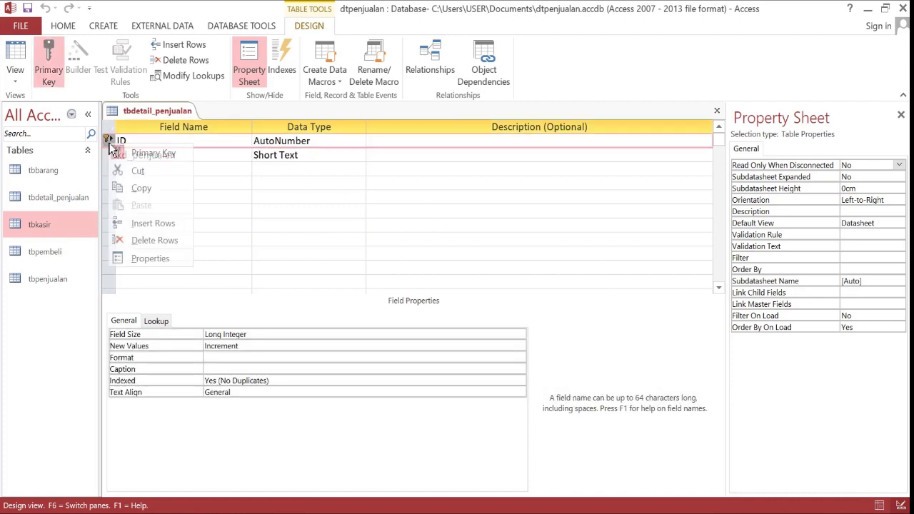
click(156, 240)
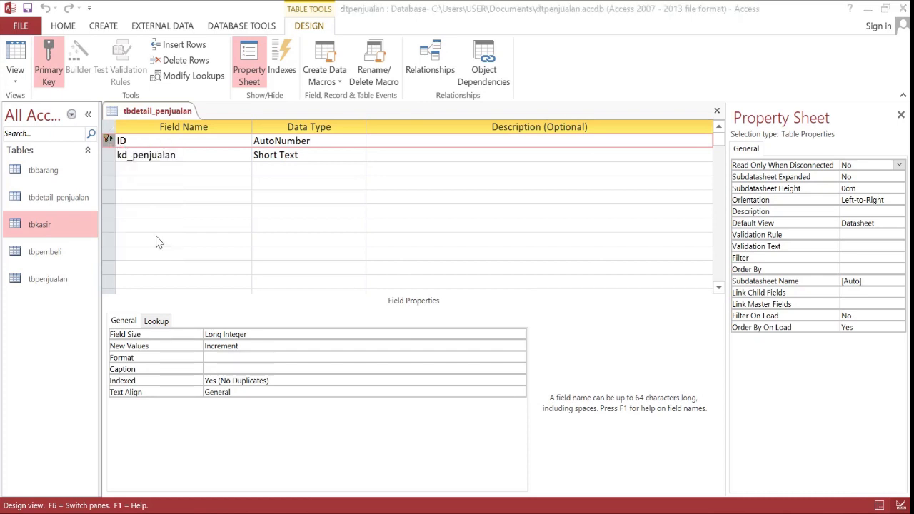
click(432, 310)
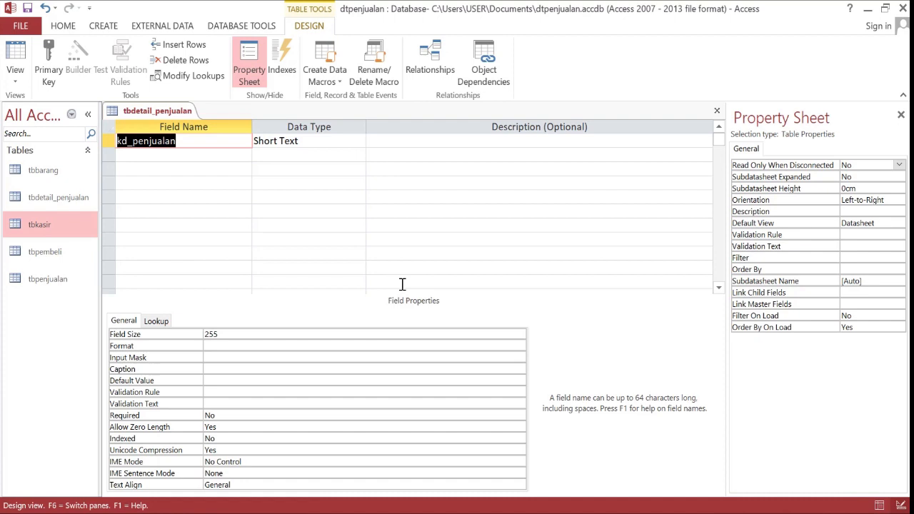
Open Notepad and write the note "kd_penjualan -> type data primary" followed by two lines reading 01.
key(super+r)
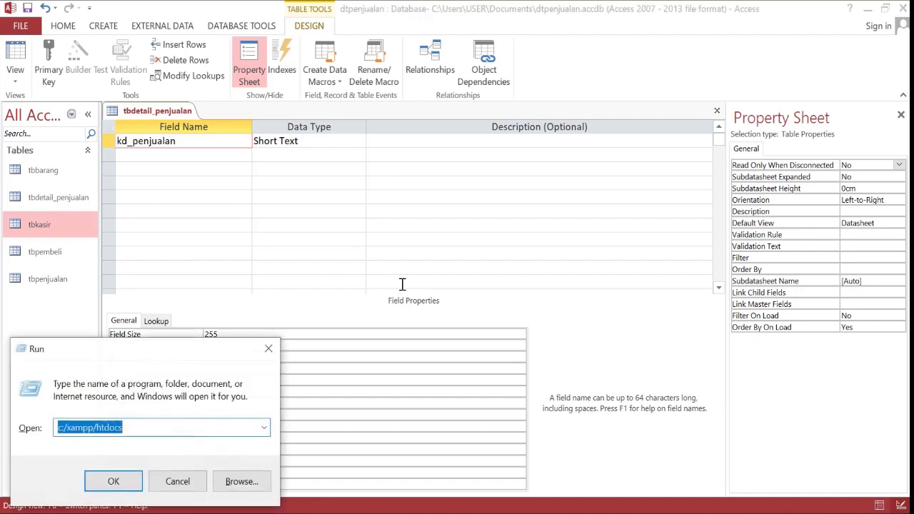
text(note)
key(Down)
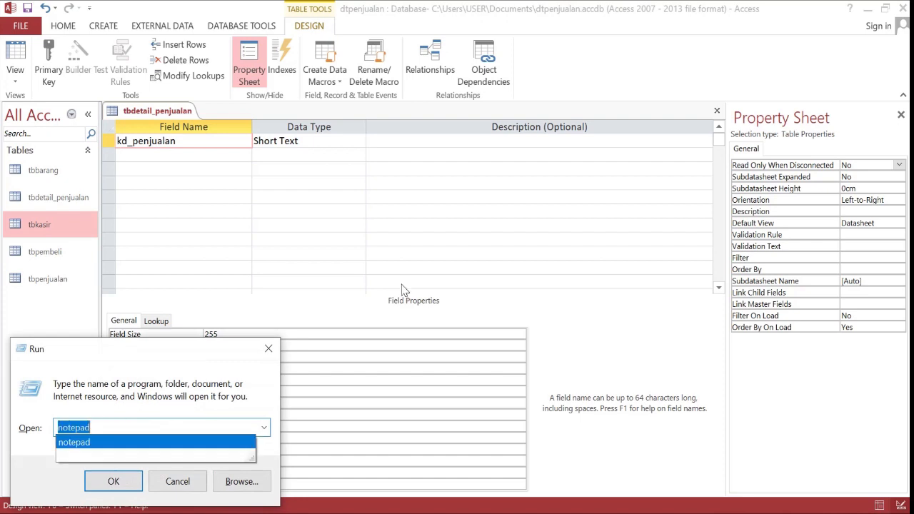
key(Return)
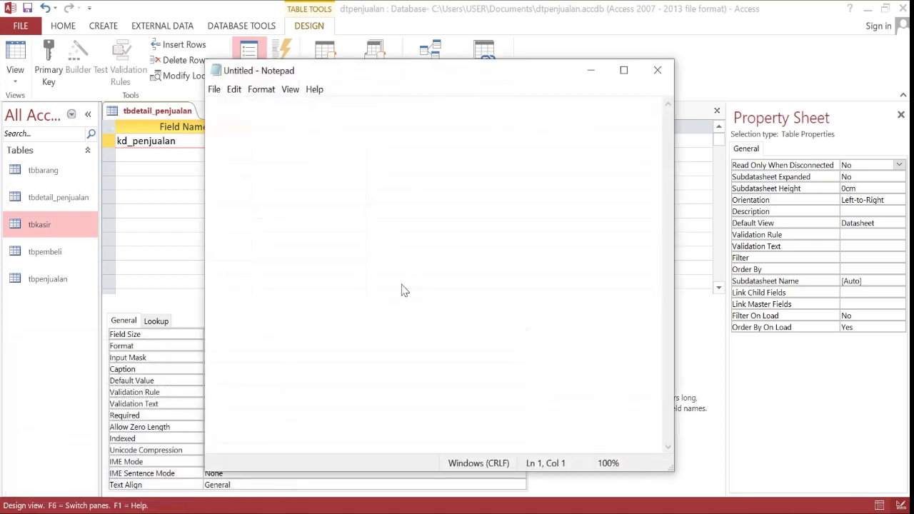
text(kd_penjualan -> type data pri)
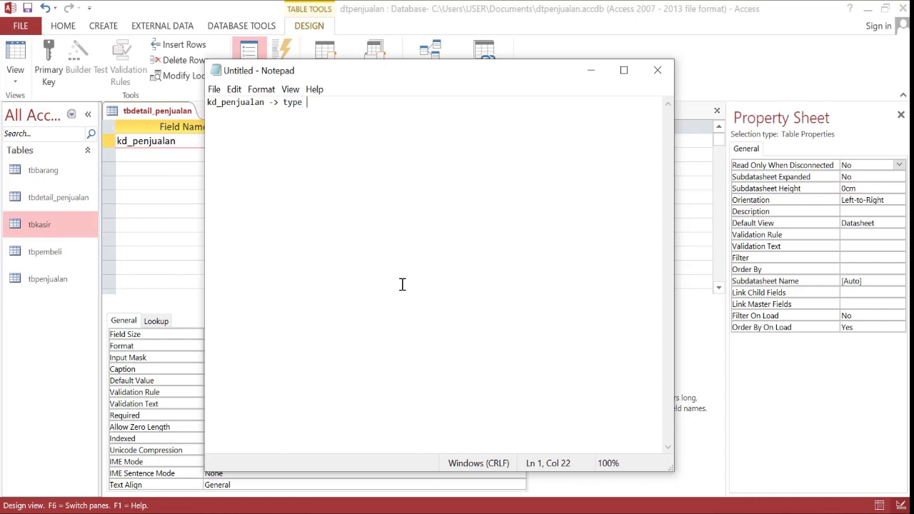
text(mary)
key(Return)
text(01)
key(Return)
text(01)
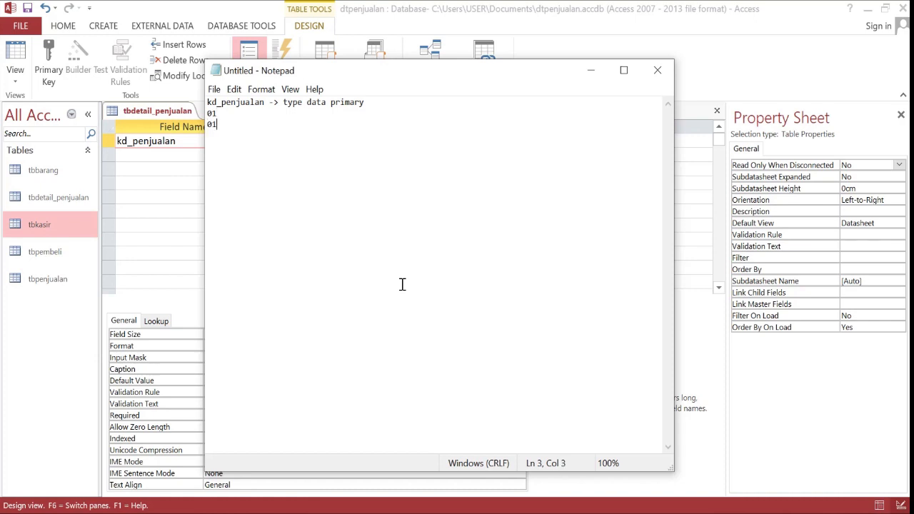
Add the lines "table detail" and "01 > 1 x primary" to the note.
key(Up)
key(Down)
key(Up)
key(Down)
key(Up)
key(Down)
key(Return)
text(table detail)
key(Return)
text(01 >1)
key(Left)
key(Right)
key(Up)
key(Down)
key(Return)
key(Up)
key(Right)
key(Right)
key(Right)
key(Right)
key(Right)
key(Right)
text(x )
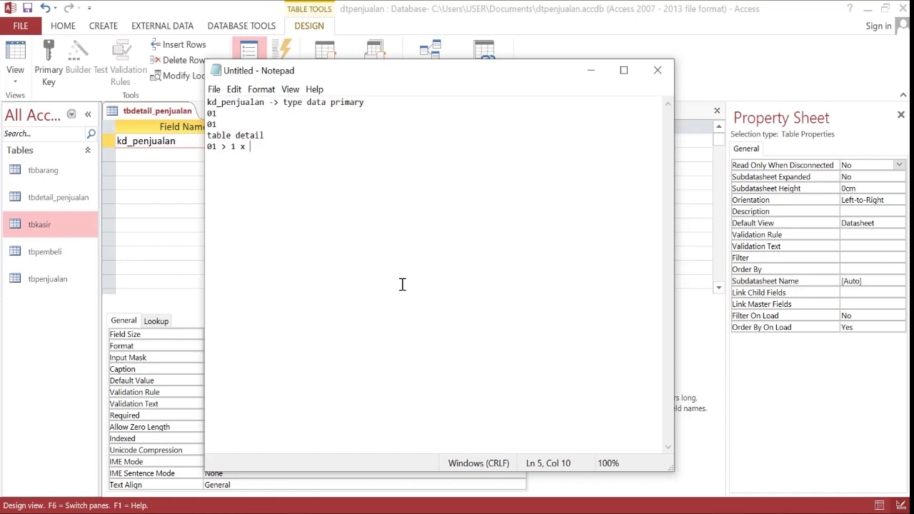
text(primary)
Return to Access, add a kd_brg field below kd_penjualan, and start the Lookup Wizard with values from another table.
click(127, 224)
click(220, 154)
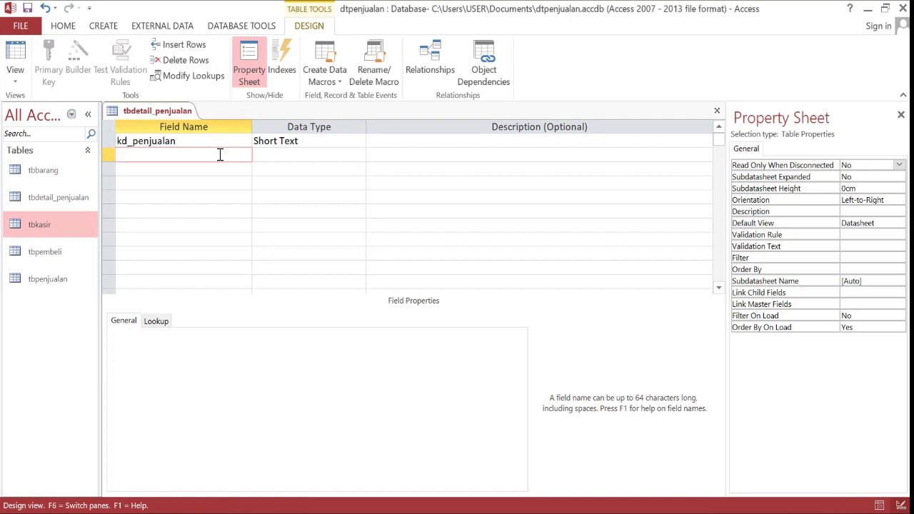
text(kd_brg)
key(Tab)
text(lo)
key(Return)
key(Return)
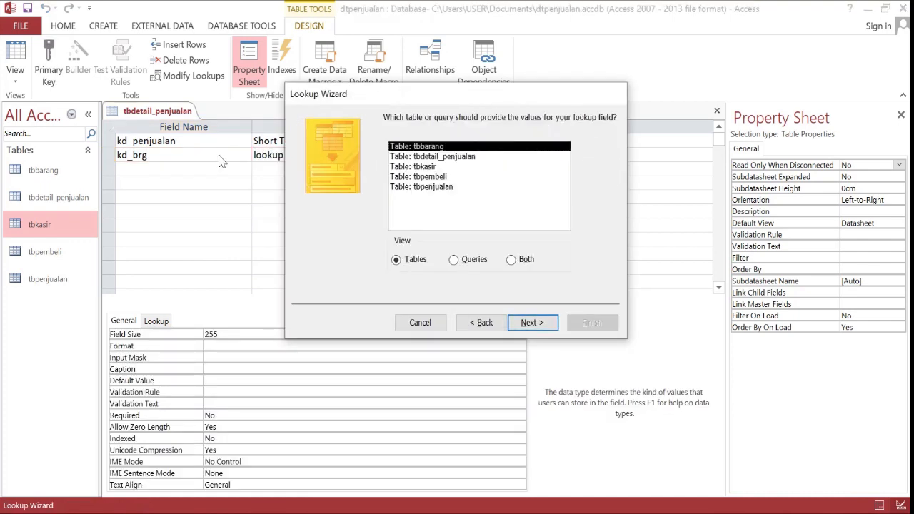
Look up kd_brg values from tbbarang with kd_barang as the only column, keep the default label, and save the table.
click(528, 322)
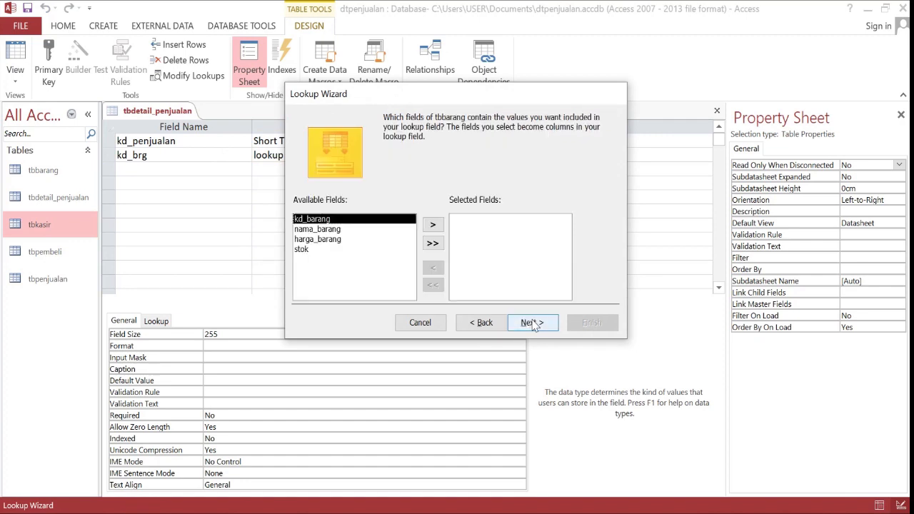
click(433, 225)
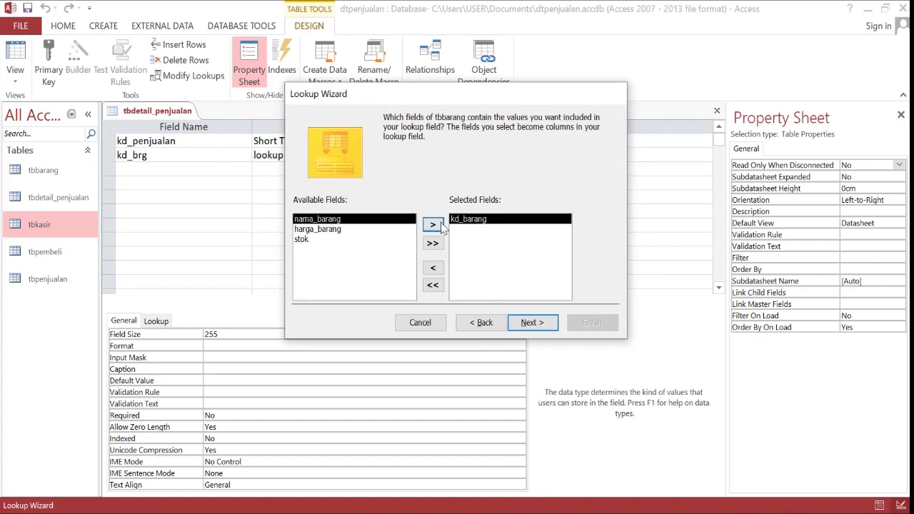
click(534, 323)
click(532, 323)
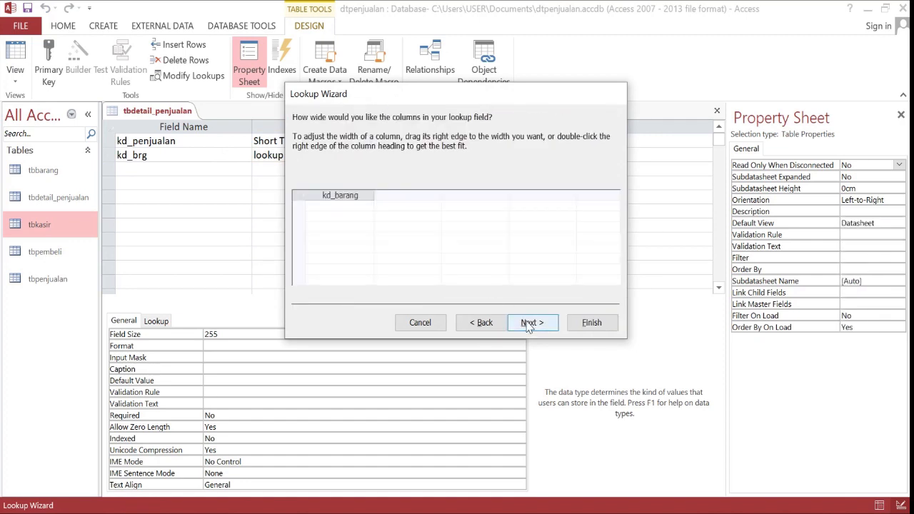
click(529, 323)
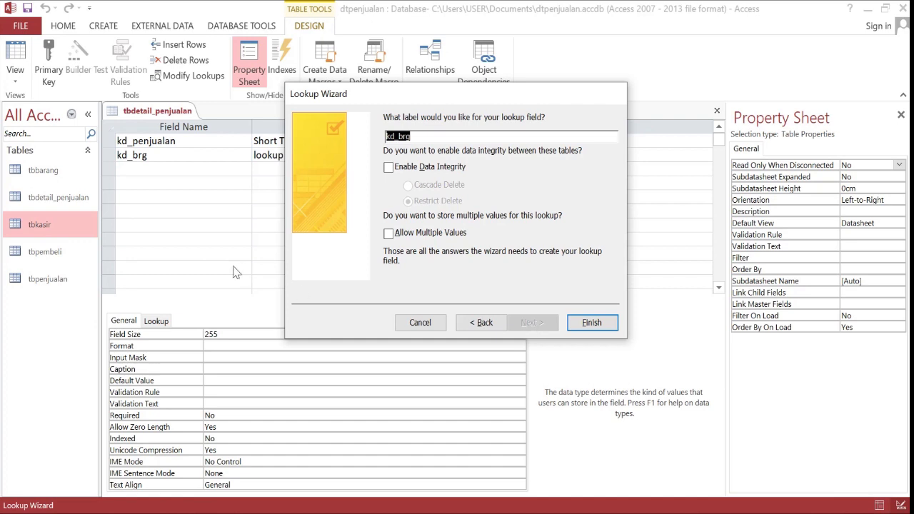
click(591, 323)
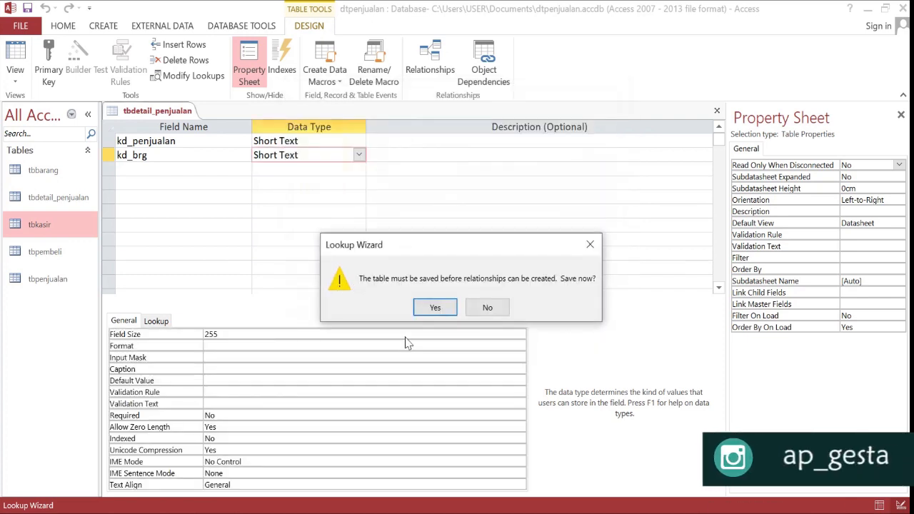
click(440, 312)
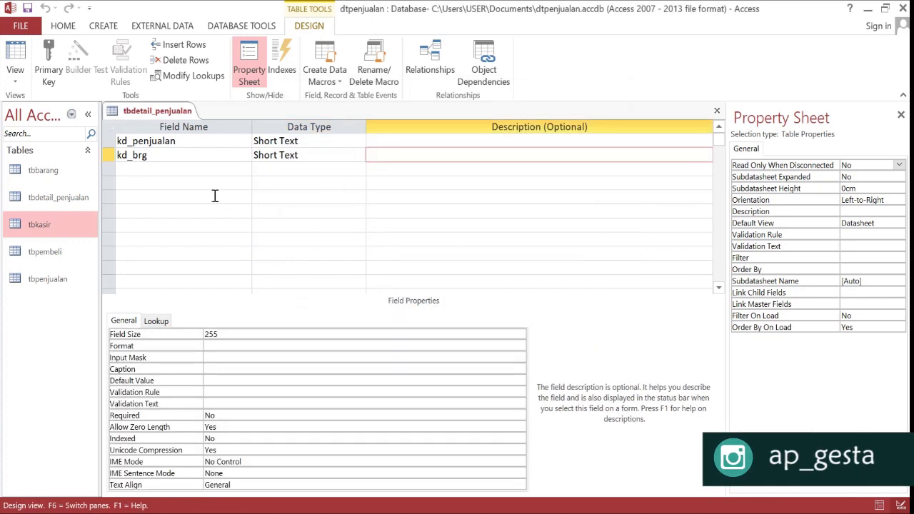
Add a jumlah field with the Number data type below kd_brg.
click(197, 170)
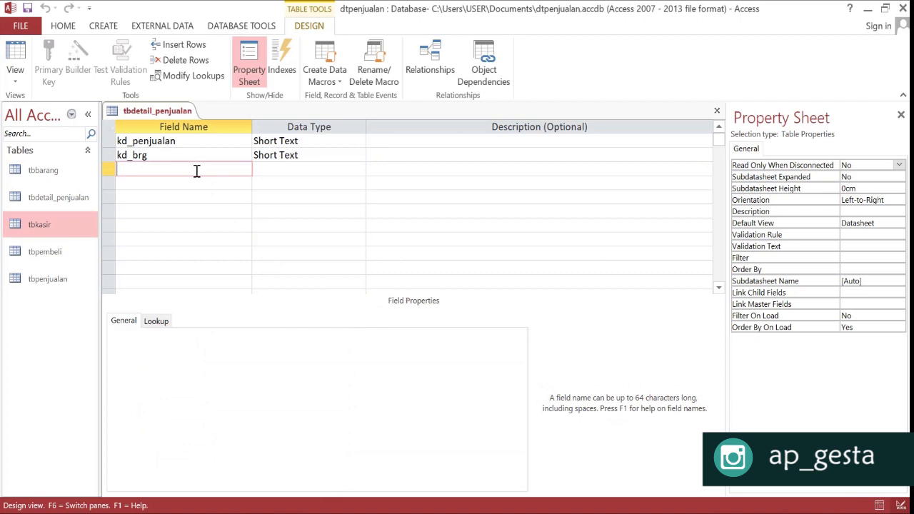
text(jumlah)
key(Tab)
text(num)
key(Tab)
key(shift+Tab)
key(shift+Tab)
key(Tab)
key(shift+Tab)
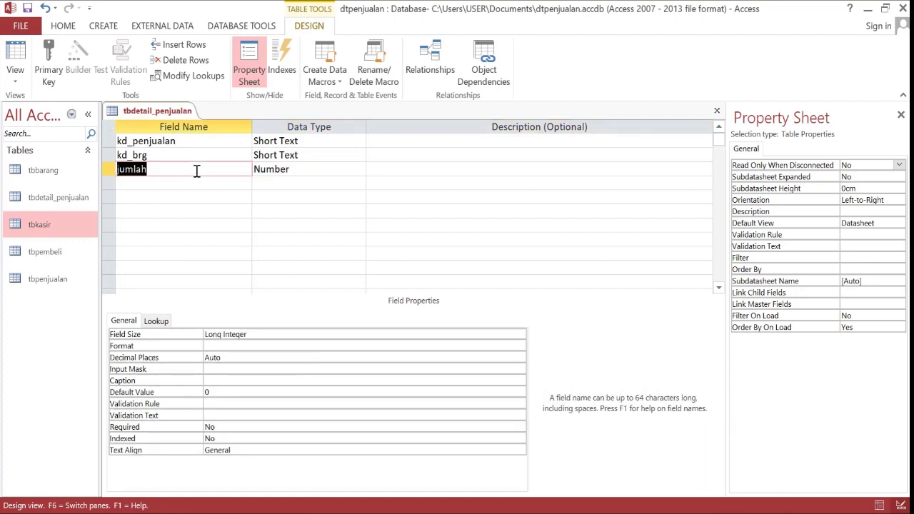
key(Tab)
key(shift+Tab)
key(Down)
key(Up)
key(Tab)
key(shift+Tab)
key(Tab)
key(shift+Tab)
Add a total field with the Number data type below jumlah.
key(Down)
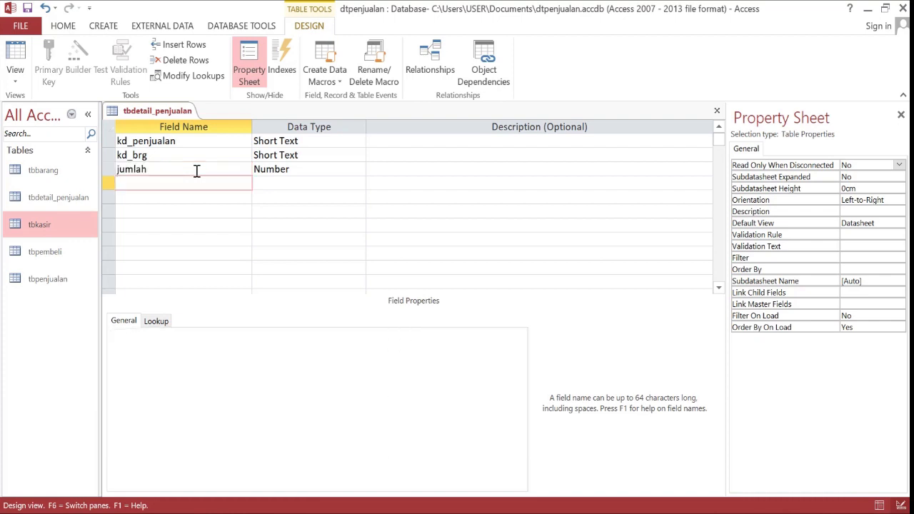
text(total)
key(Tab)
text(num)
key(Left)
key(Left)
key(Left)
key(Left)
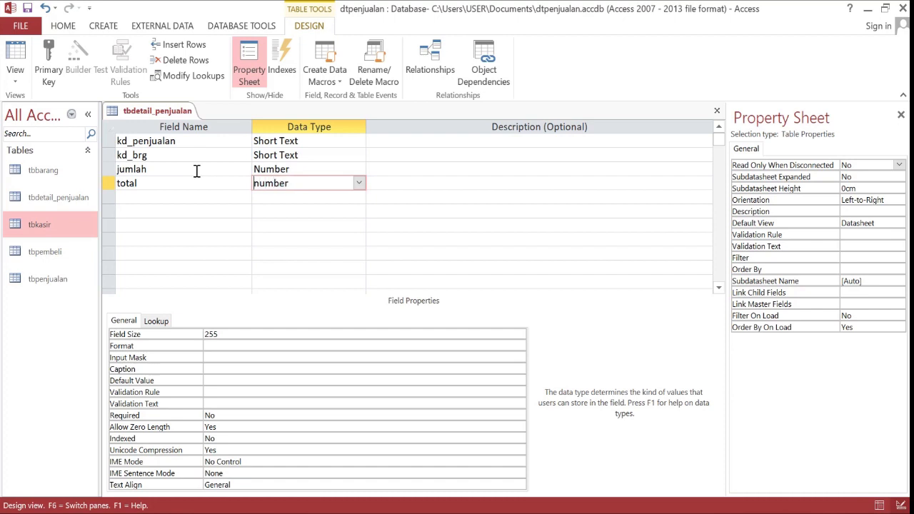
key(Left)
key(Down)
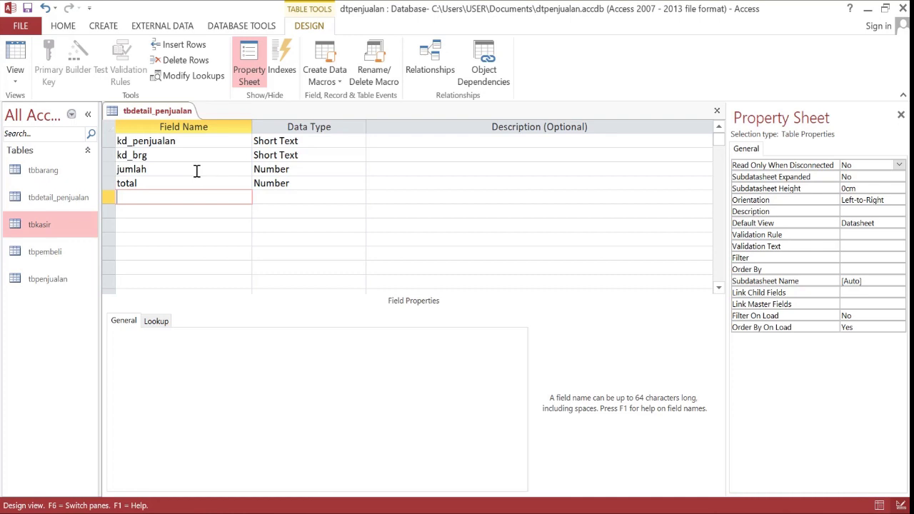
drag(182, 183, 115, 178)
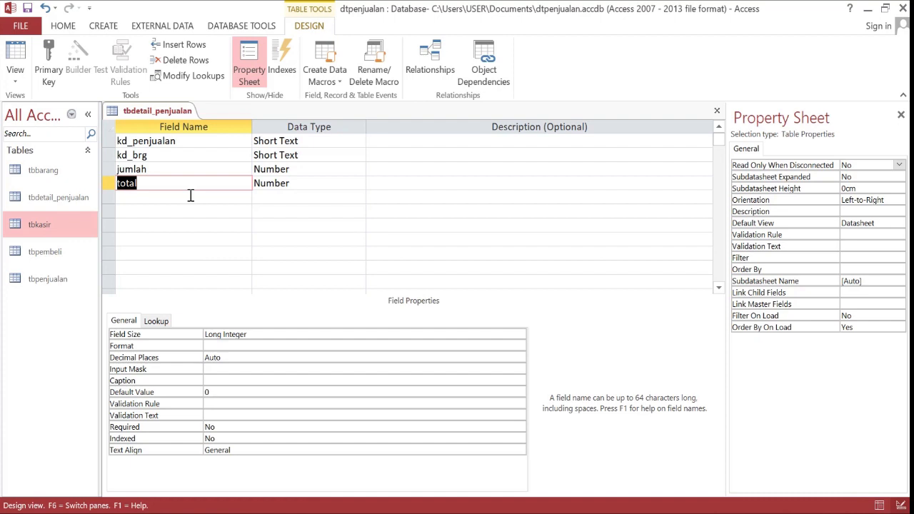
click(190, 196)
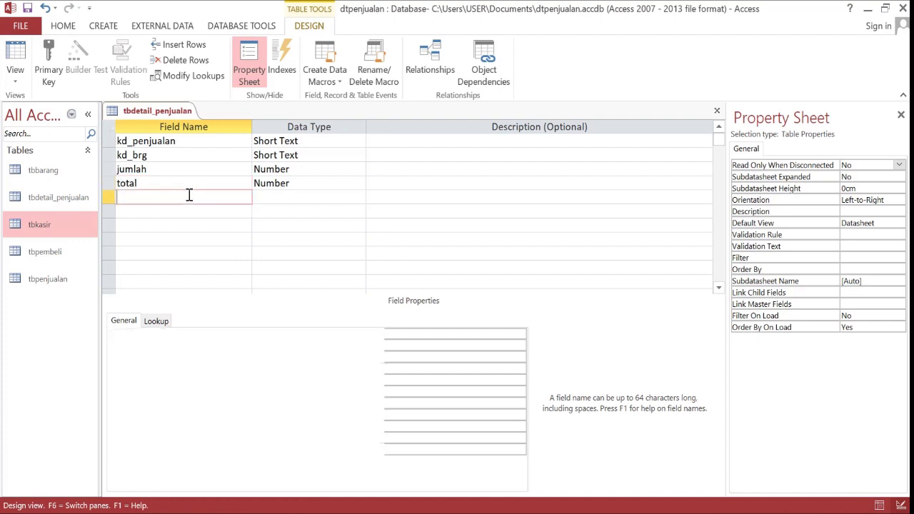
text(gran)
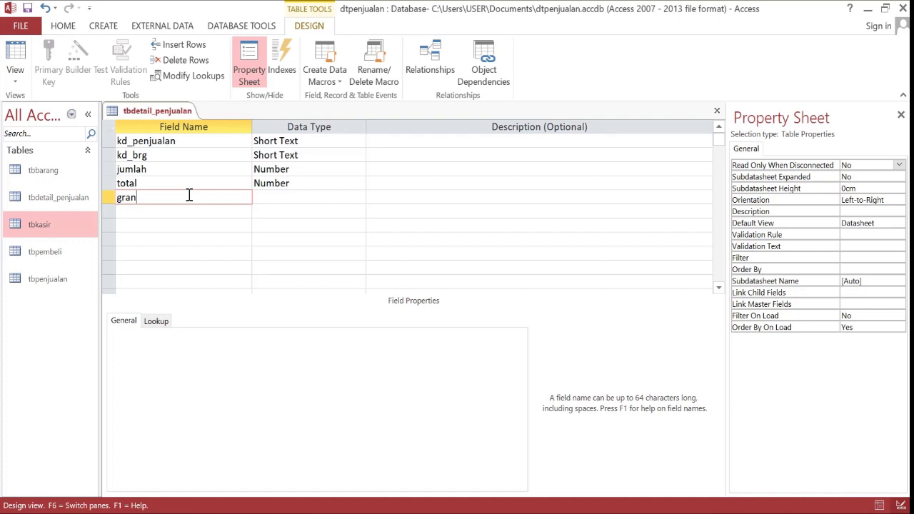
key(BackSpace)
key(BackSpace)
key(BackSpace)
key(BackSpace)
Go through the kd_penjualan, kd_brg, jumlah and total fields, and save the tbdetail_penjualan table.
key(Up)
key(Up)
key(Up)
key(Up)
key(Right)
key(Left)
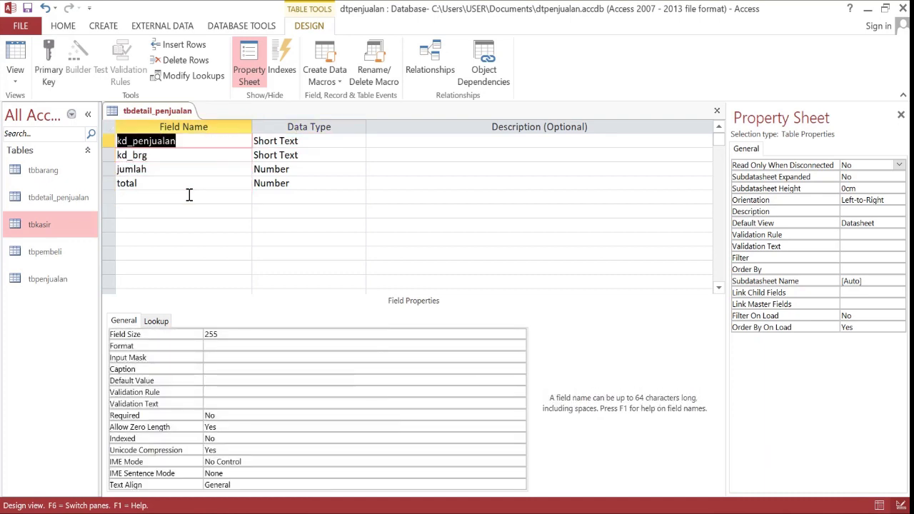
key(Down)
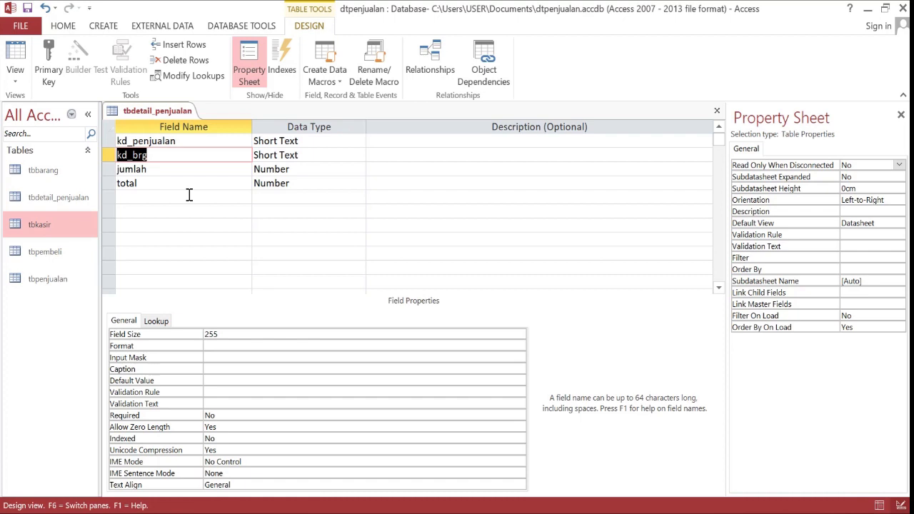
key(Down)
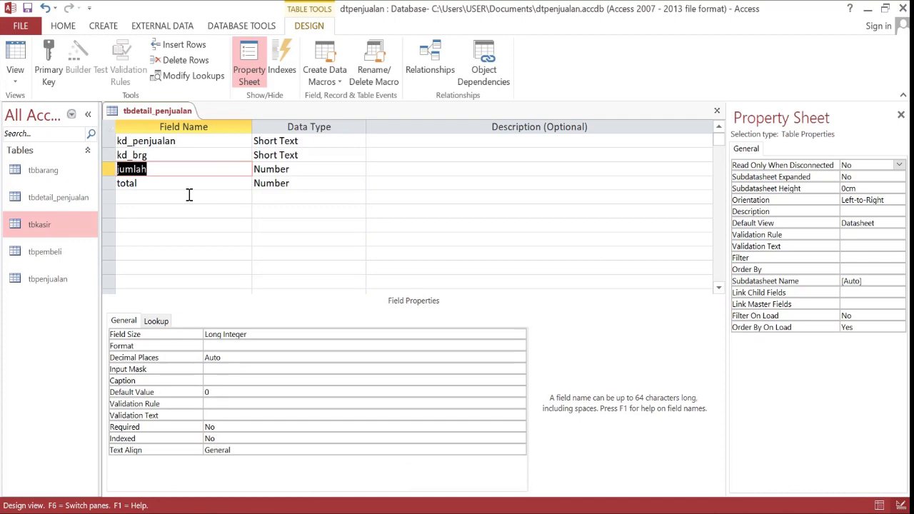
key(Down)
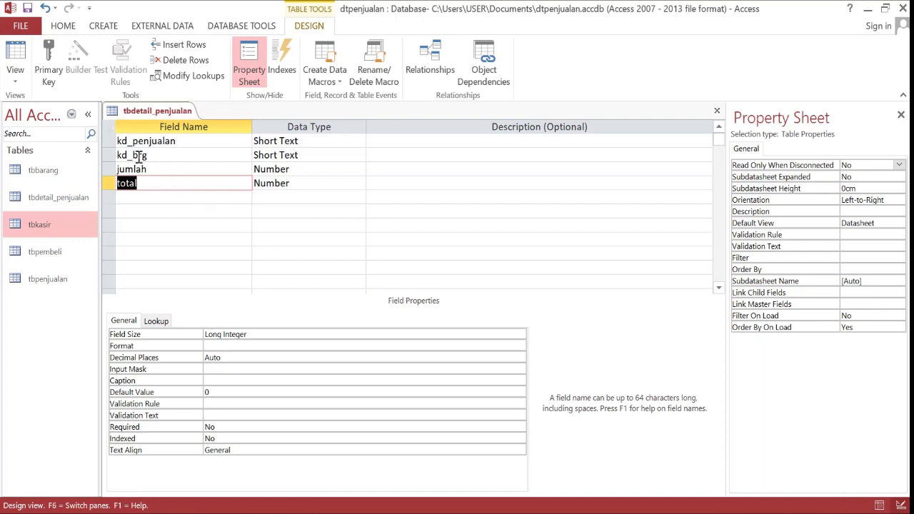
right_click(152, 113)
click(159, 120)
Try to set the kd_penjualan field's data type to Lookup Wizard again.
key(Up)
key(Up)
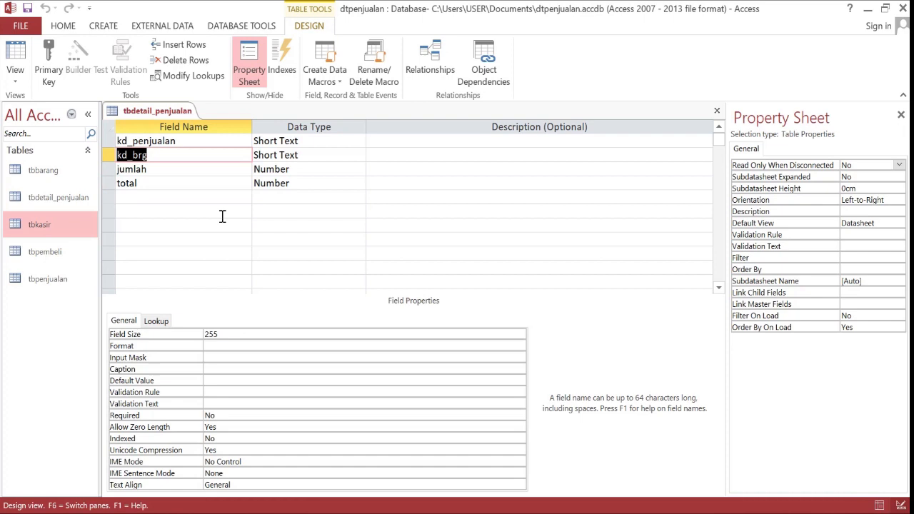
key(Up)
key(Down)
key(Up)
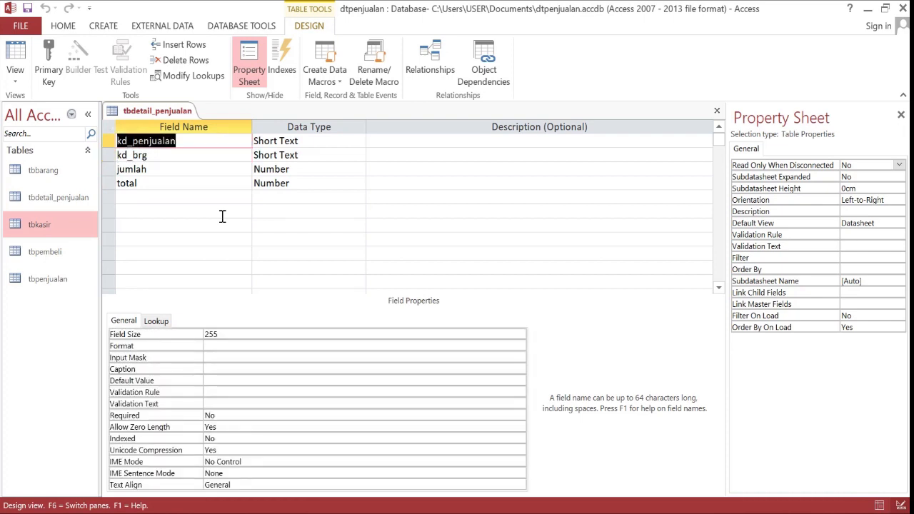
key(Tab)
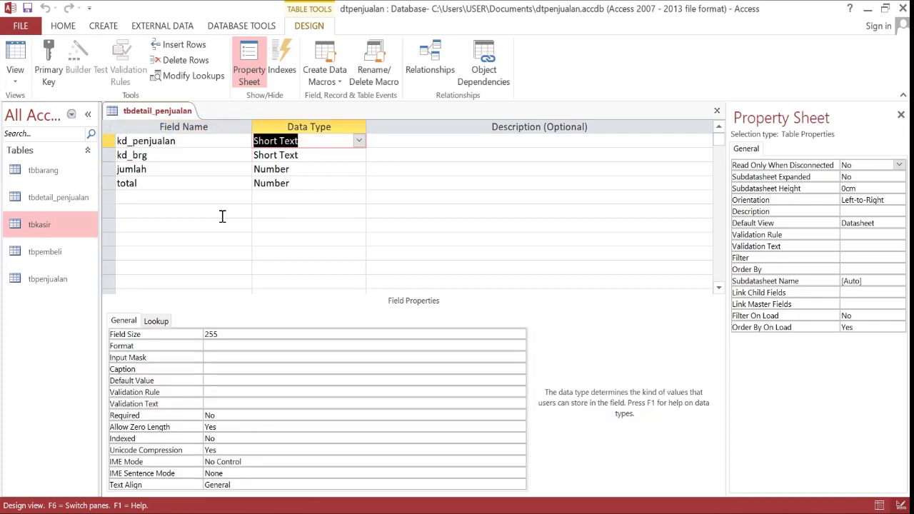
text(lookup Wizard...)
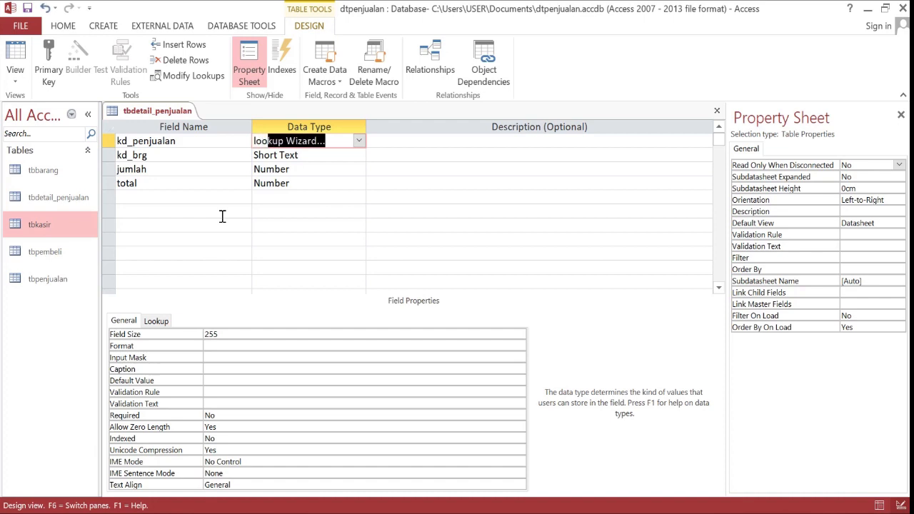
key(Return)
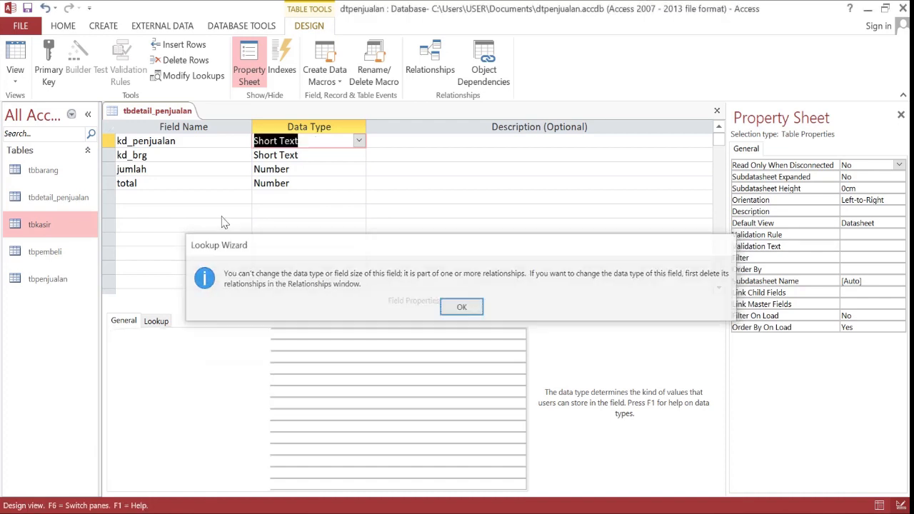
key(Return)
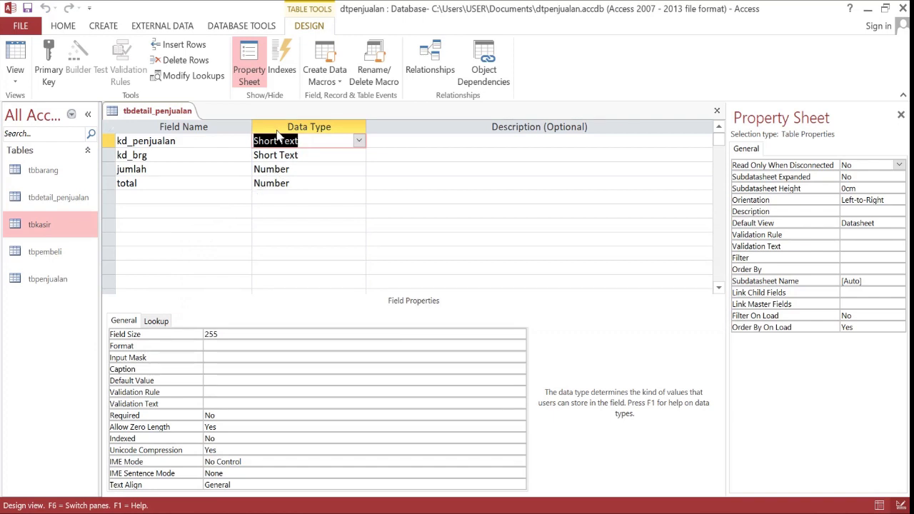
Close the tbdetail_penjualan table and open the database's relationships diagram.
right_click(189, 116)
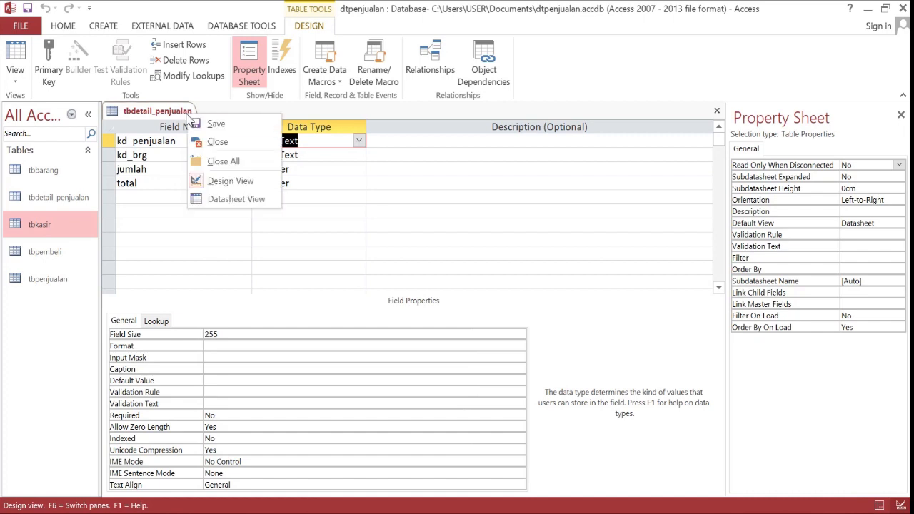
click(215, 142)
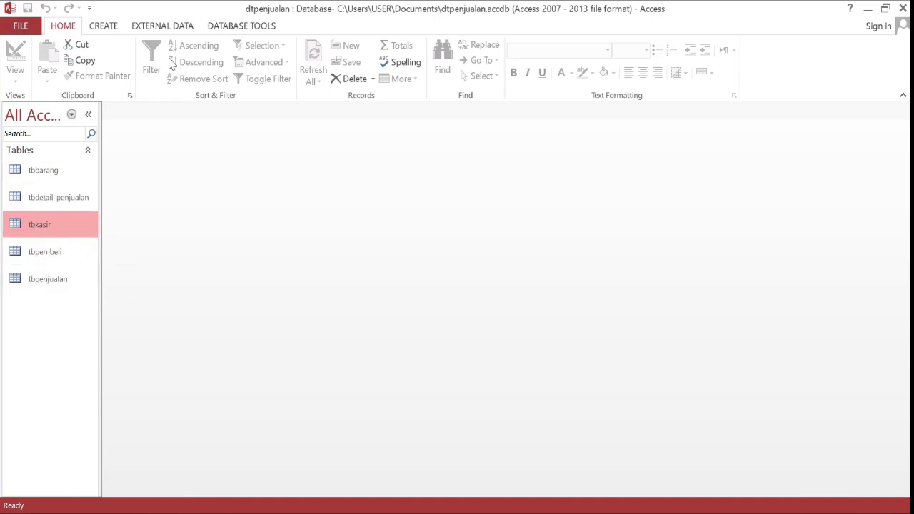
click(243, 32)
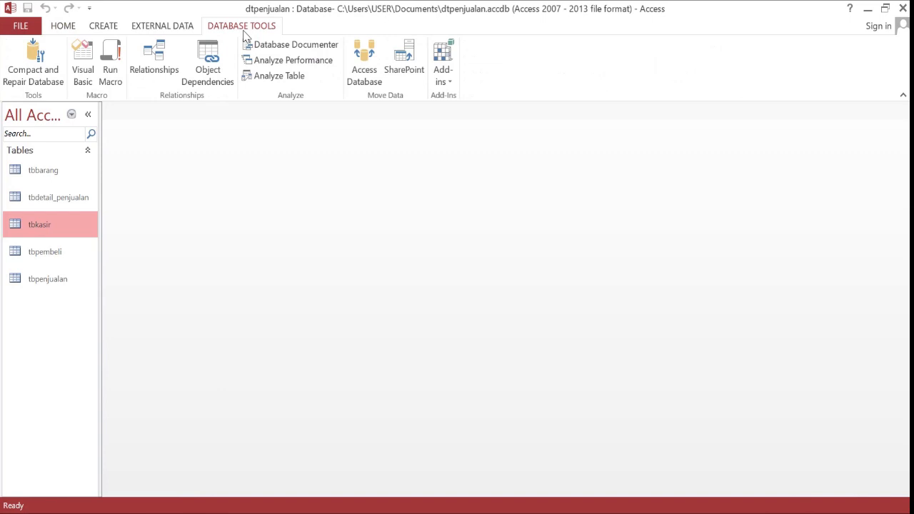
click(146, 62)
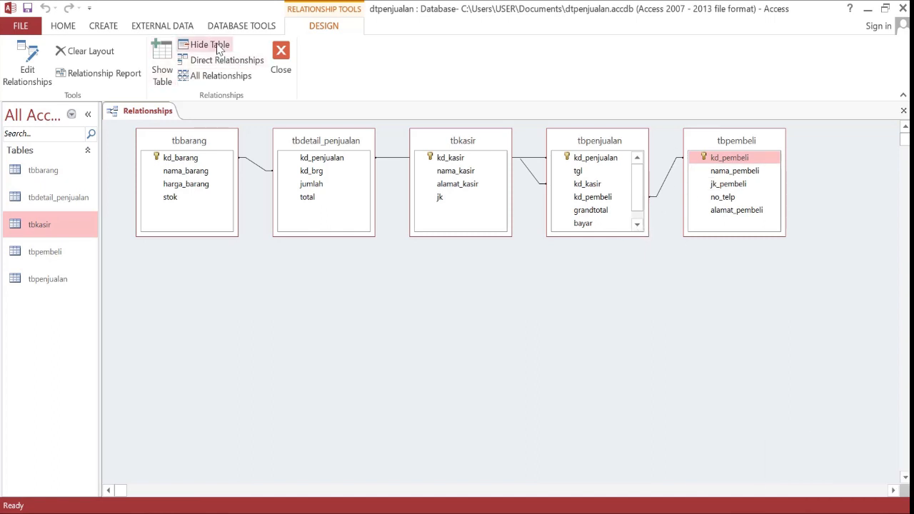
Move the tbkasir table in the relationships diagram below the row of tables, between tbdetail_penjualan and tbpenjualan.
click(240, 27)
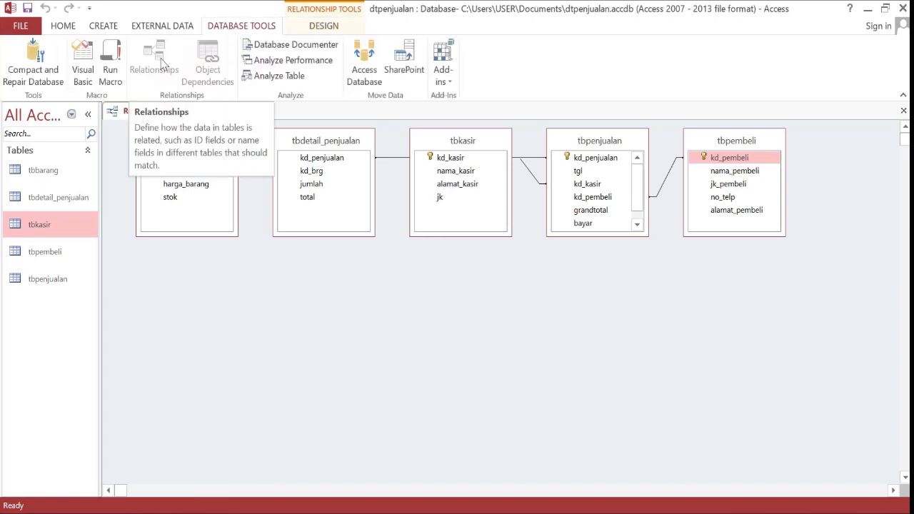
mouse_move(446, 146)
mouse_down()
mouse_move(430, 269)
mouse_move(440, 279)
mouse_up()
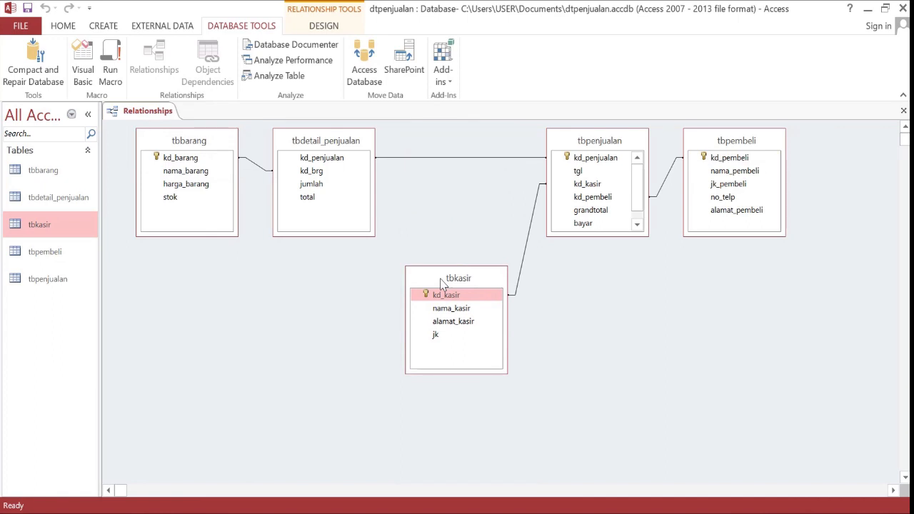